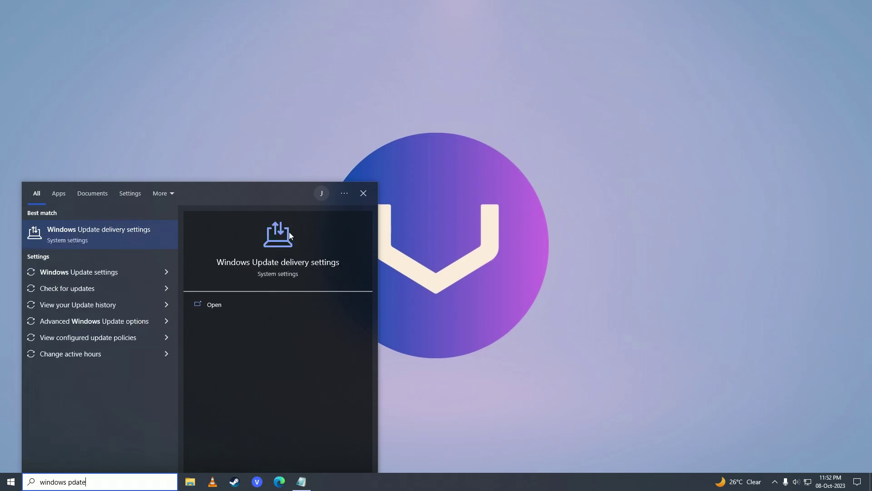
Open the Windows Update page to check the update status, and close Settings.
{"action": "left_click", "coordinate": [78, 289]}
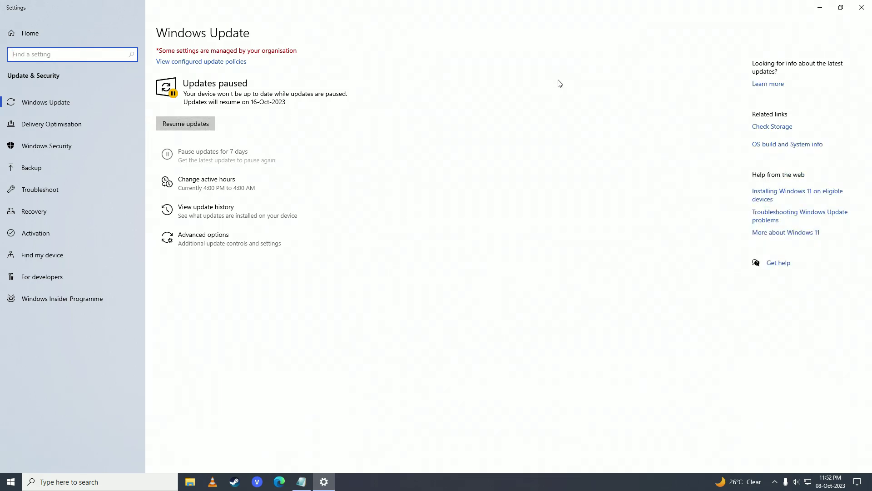
{"action": "left_click", "coordinate": [862, 8]}
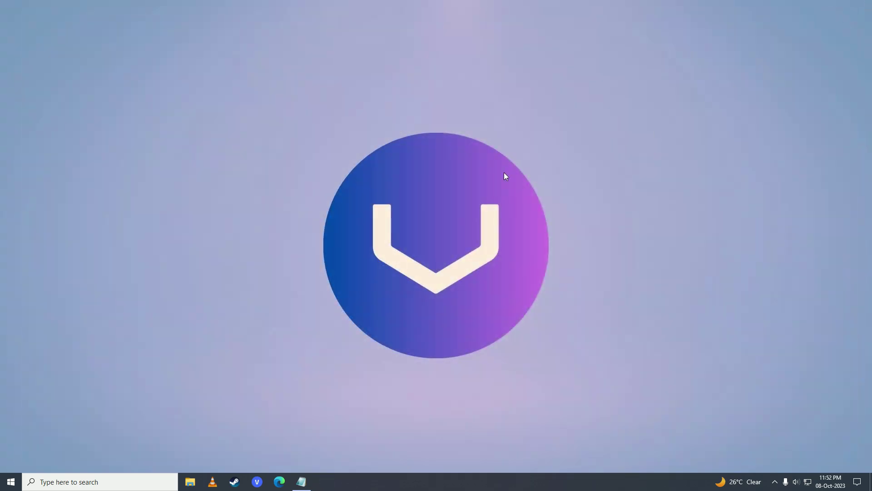
Bring up the computer's Restart option and dismiss it without restarting.
{"action": "left_click", "coordinate": [10, 481]}
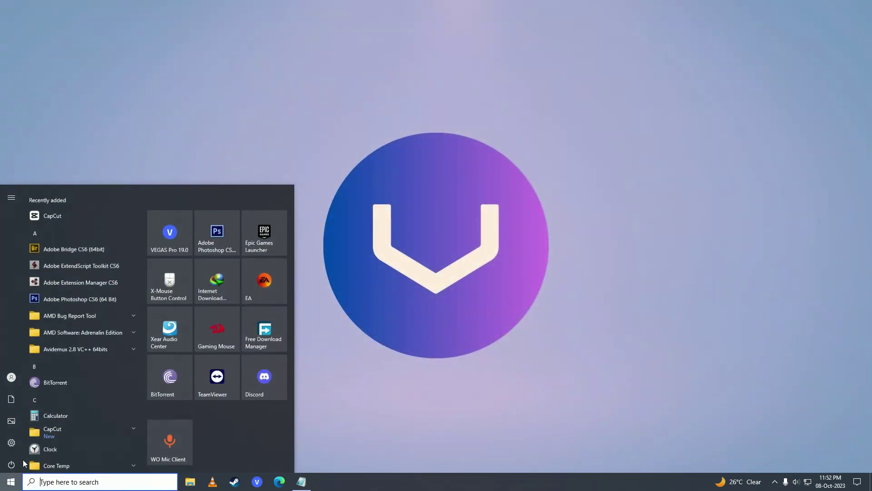
{"action": "left_click", "coordinate": [11, 461]}
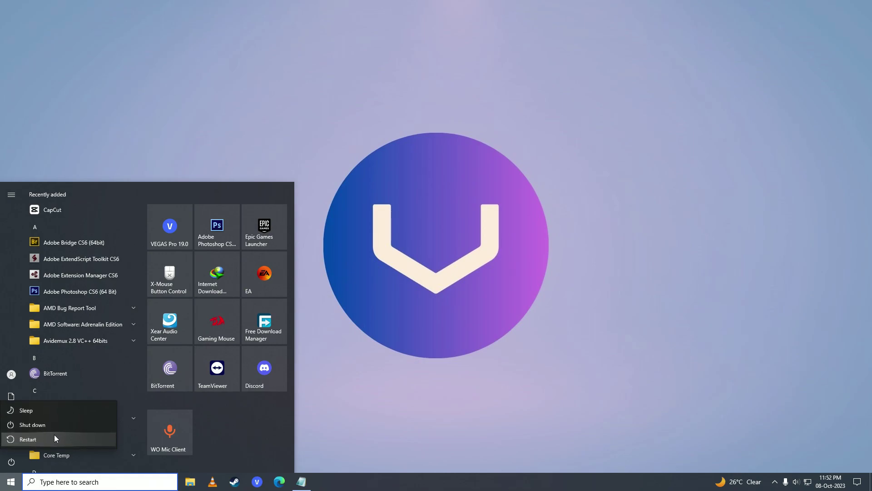
{"action": "left_click", "coordinate": [362, 350]}
{"action": "left_click", "coordinate": [372, 345]}
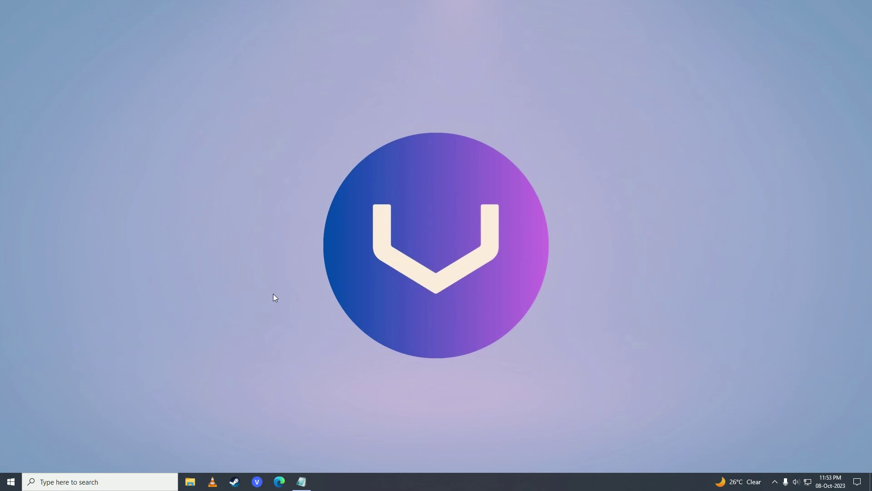
Open the power plan choices to check the High performance plan, and close the window.
{"action": "key", "text": "super"}
{"action": "type", "text": "power"}
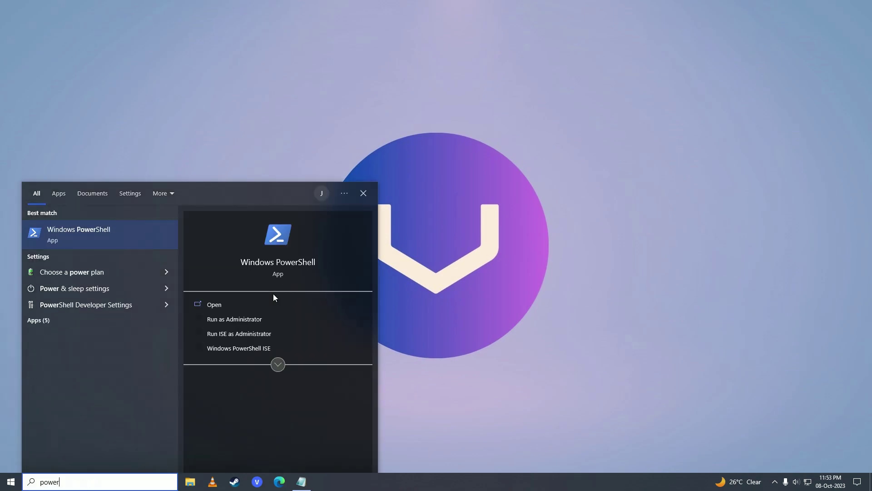
{"action": "left_click", "coordinate": [78, 274]}
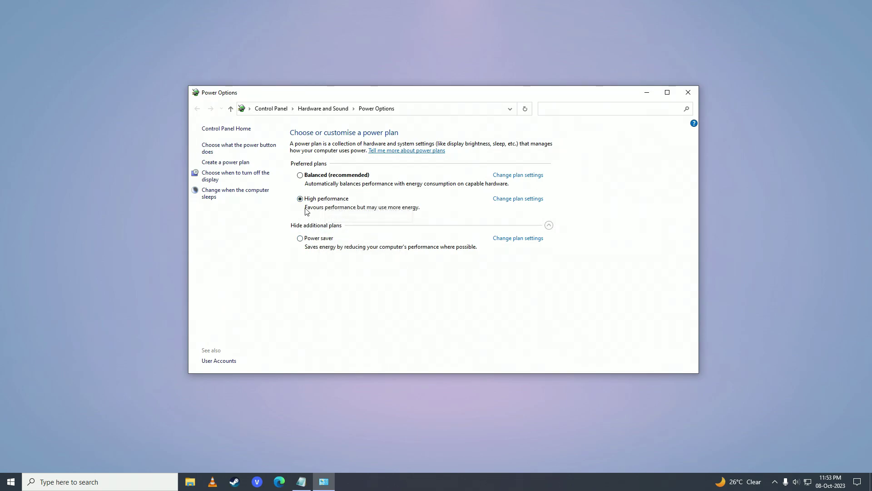
{"action": "left_click", "coordinate": [688, 92]}
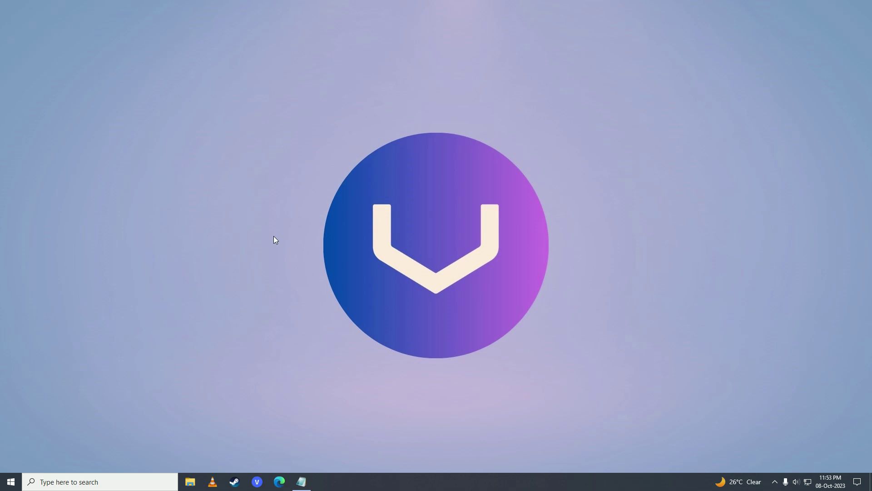
Use Run to open the AppData folder and go into its Local subfolder.
{"action": "key", "text": "super"}
{"action": "type", "text": "run"}
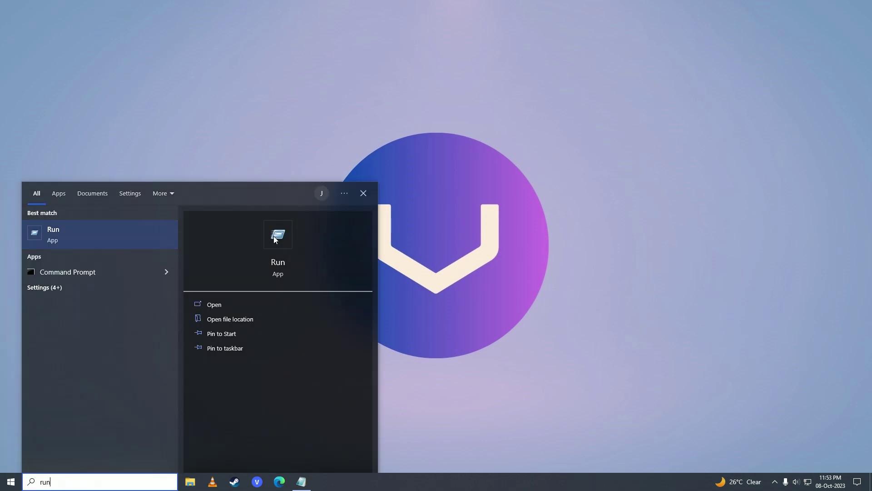
{"action": "key", "text": "Return"}
{"action": "key", "text": "Return"}
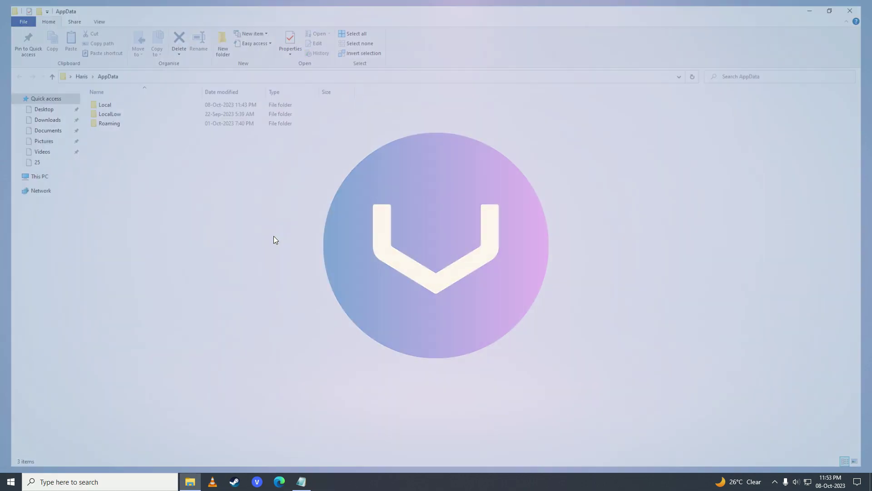
{"action": "double_click", "coordinate": [101, 101]}
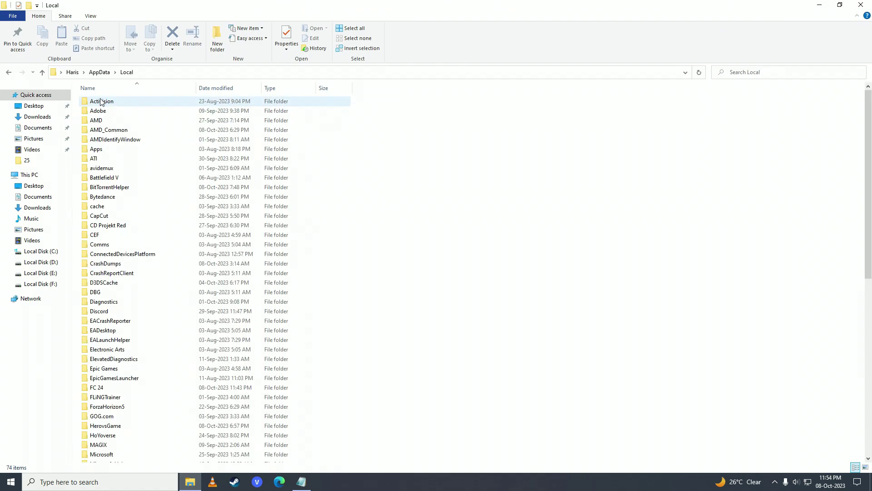
Rename the FC 24 folder inside Local as FC 24 123.
{"action": "scroll", "coordinate": [157, 336], "scroll_direction": "down", "scroll_amount": 2}
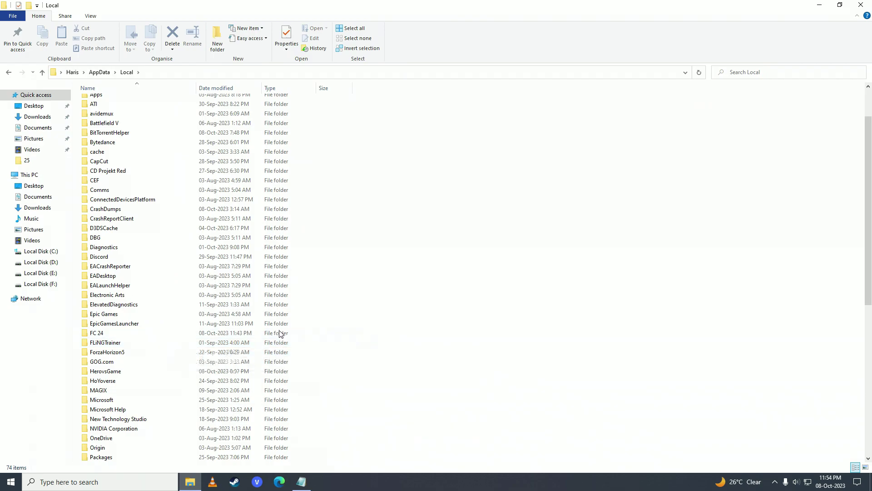
{"action": "right_click", "coordinate": [203, 333]}
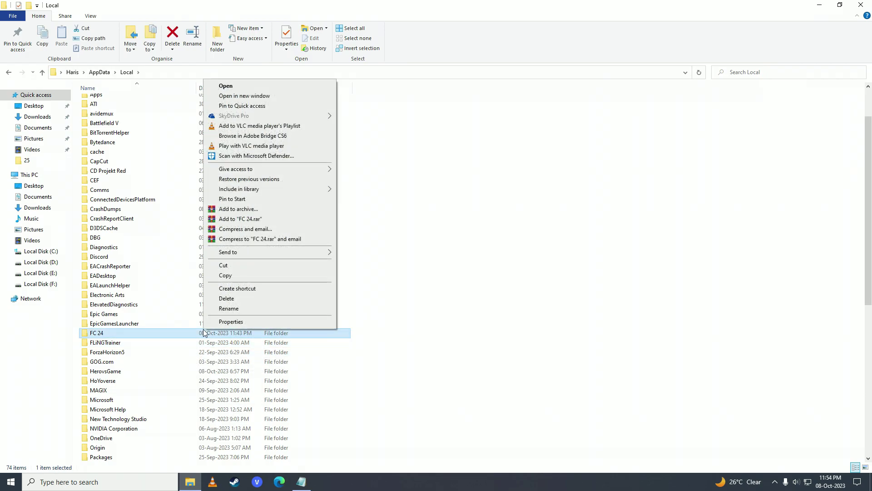
{"action": "left_click", "coordinate": [228, 309]}
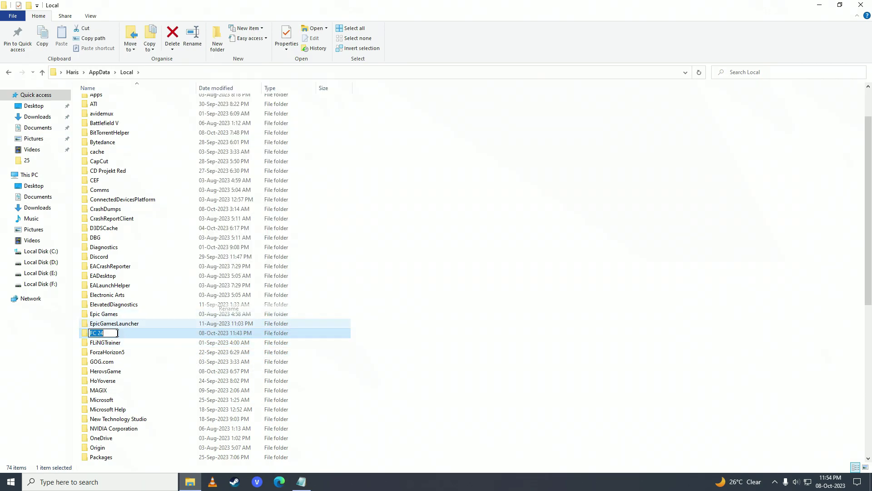
{"action": "left_click", "coordinate": [111, 333]}
{"action": "type", "text": "123"}
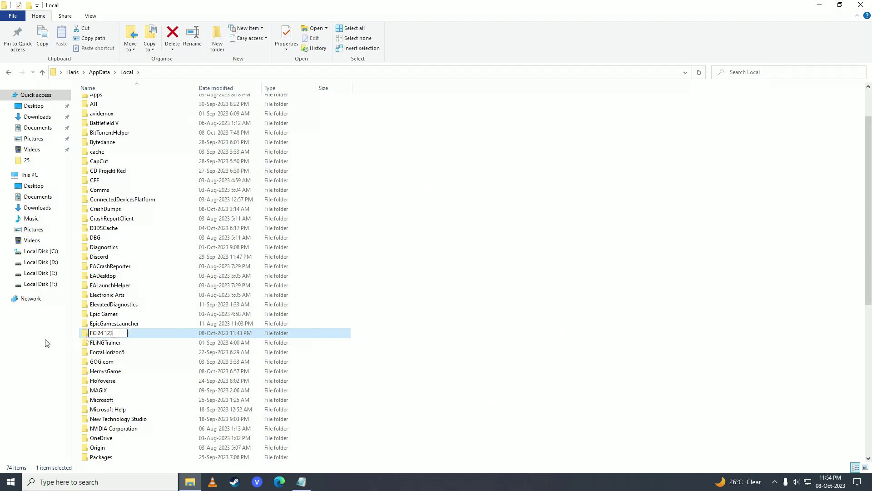
{"action": "key", "text": "Return"}
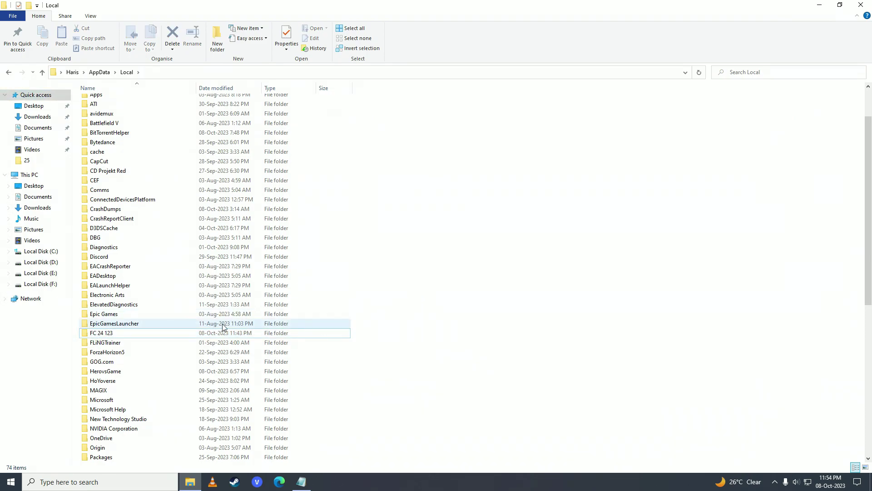
{"action": "left_click", "coordinate": [378, 329]}
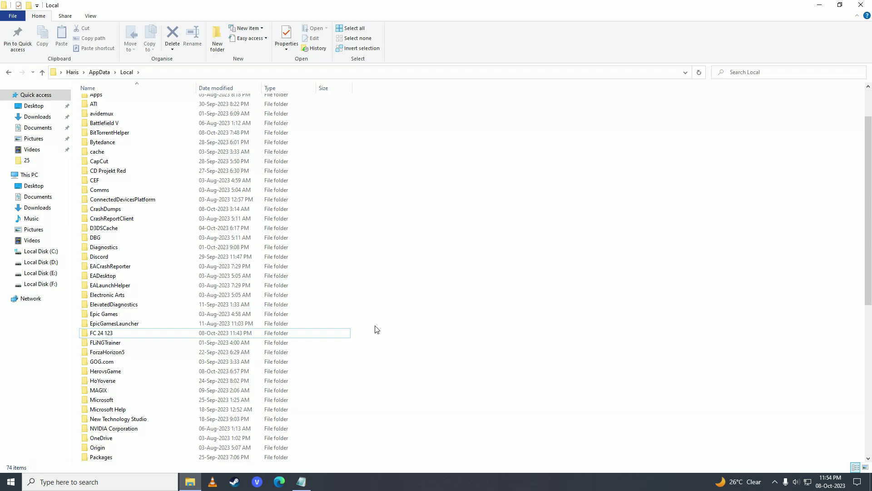
Rename the FC 24 123 folder back to FC 24 and close the folder window.
{"action": "scroll", "coordinate": [376, 329], "scroll_direction": "down", "scroll_amount": 4}
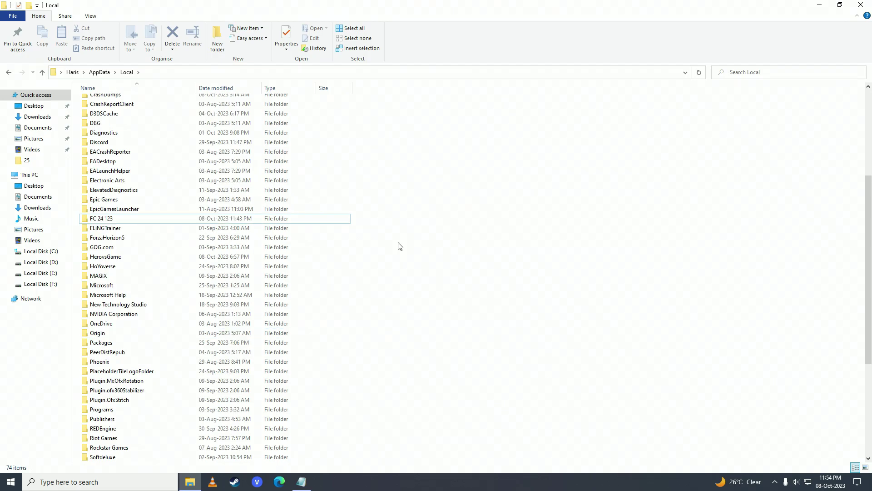
{"action": "right_click", "coordinate": [259, 220]}
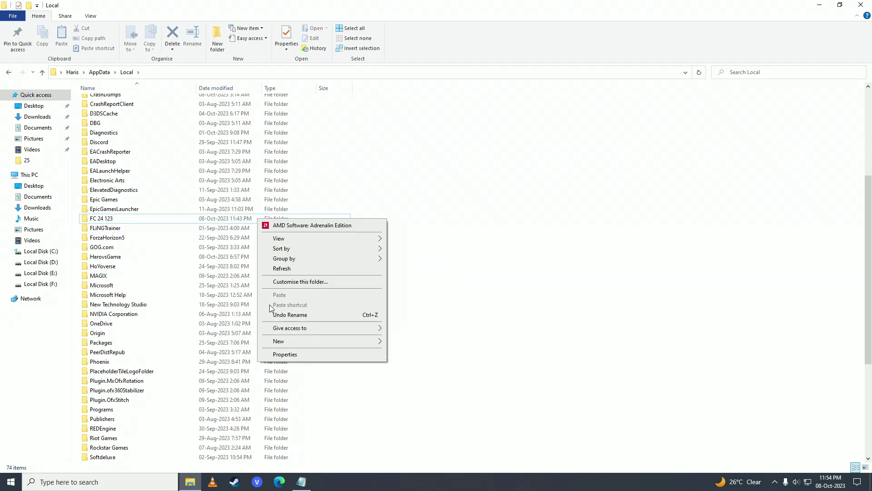
{"action": "right_click", "coordinate": [224, 217]}
{"action": "left_click", "coordinate": [261, 448]}
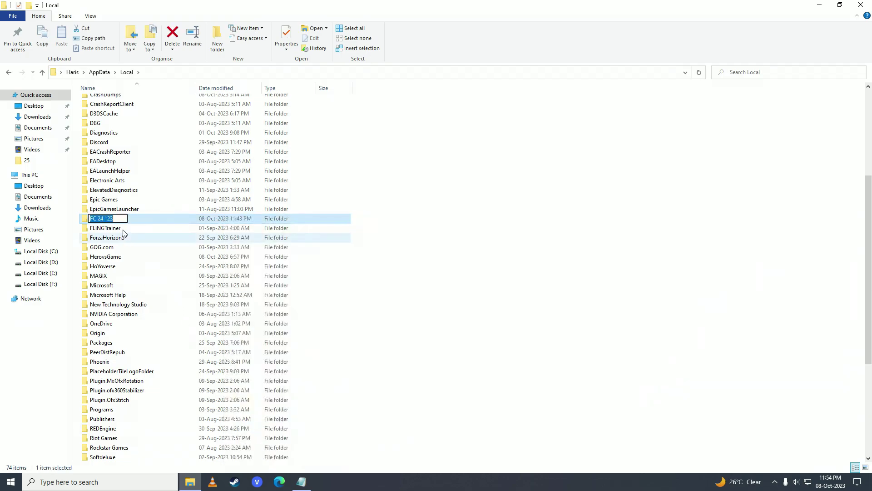
{"action": "left_click", "coordinate": [120, 219]}
{"action": "key", "text": "BackSpace"}
{"action": "key", "text": "BackSpace"}
{"action": "key", "text": "BackSpace"}
{"action": "key", "text": "BackSpace"}
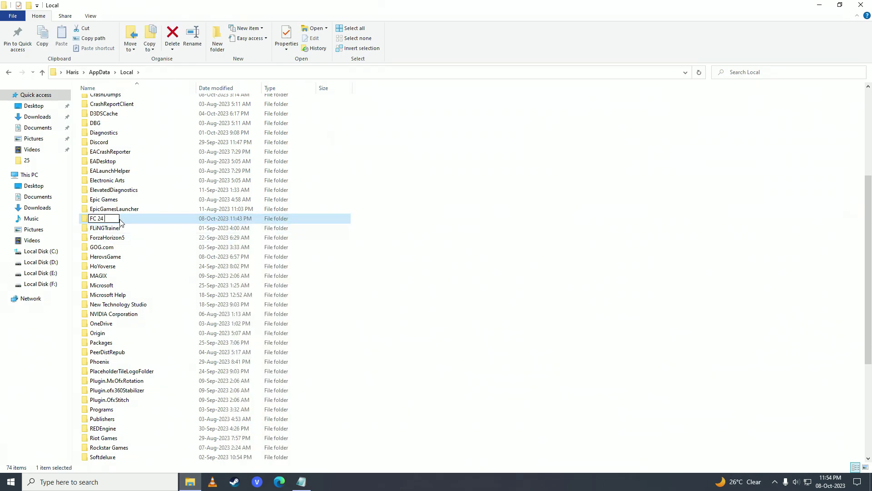
{"action": "left_click", "coordinate": [476, 203]}
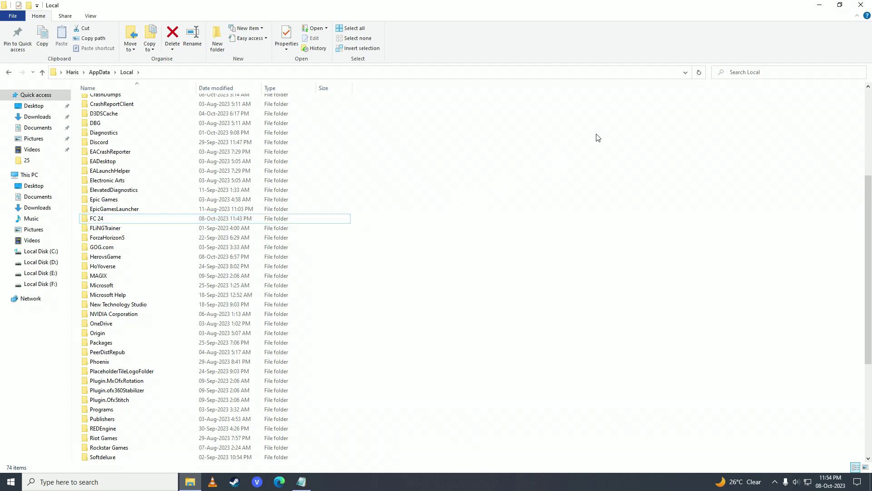
{"action": "left_click", "coordinate": [861, 4]}
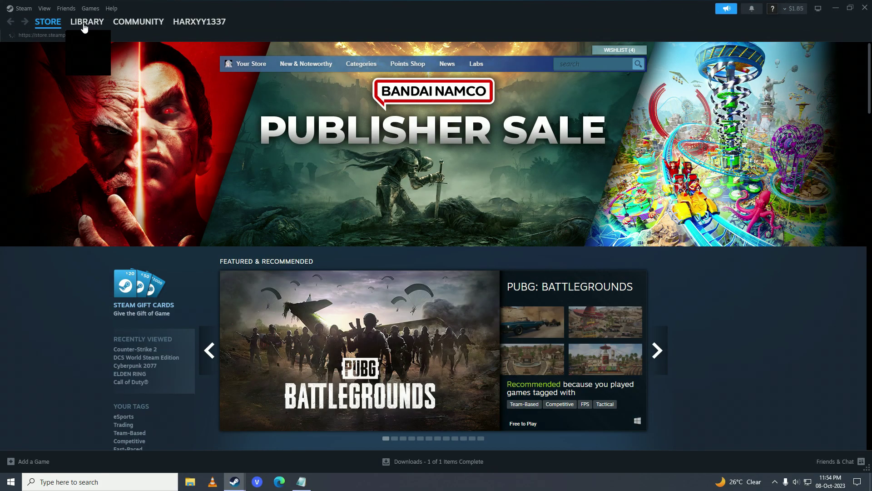
In the Steam library, view the Installed Files properties of Counter-Strike 2 with the file integrity option, and close them.
{"action": "left_click", "coordinate": [84, 27]}
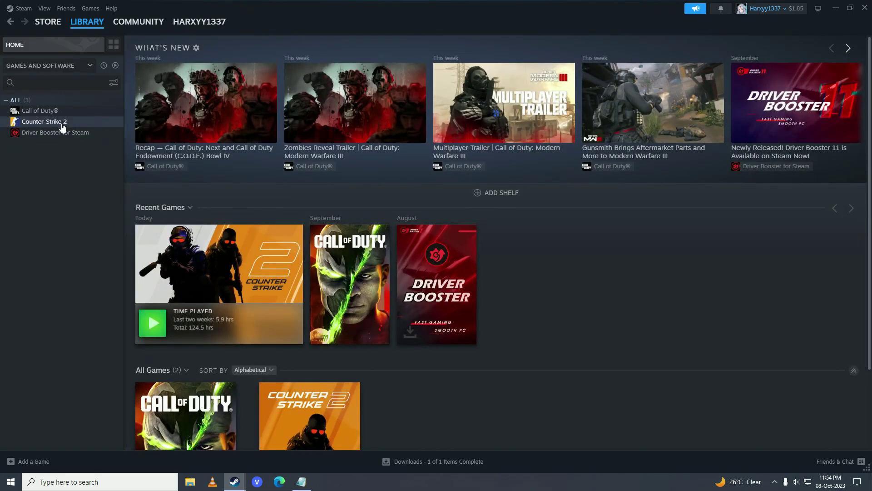
{"action": "right_click", "coordinate": [62, 123]}
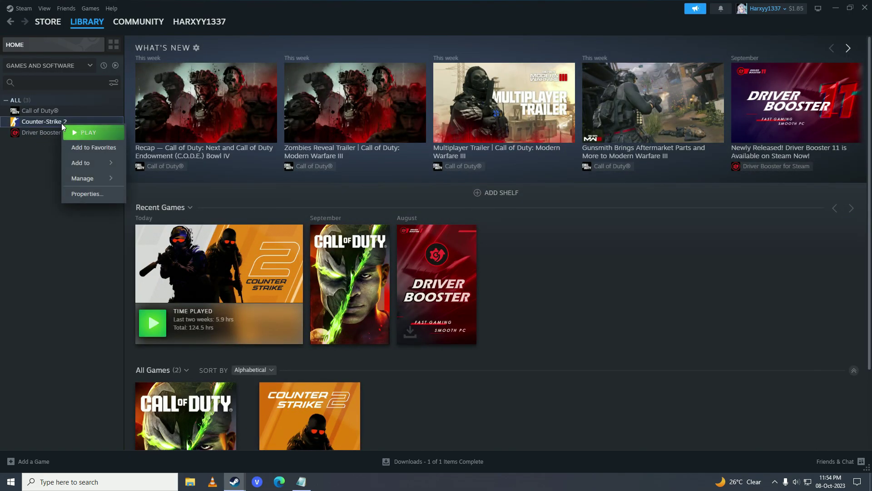
{"action": "left_click", "coordinate": [91, 193]}
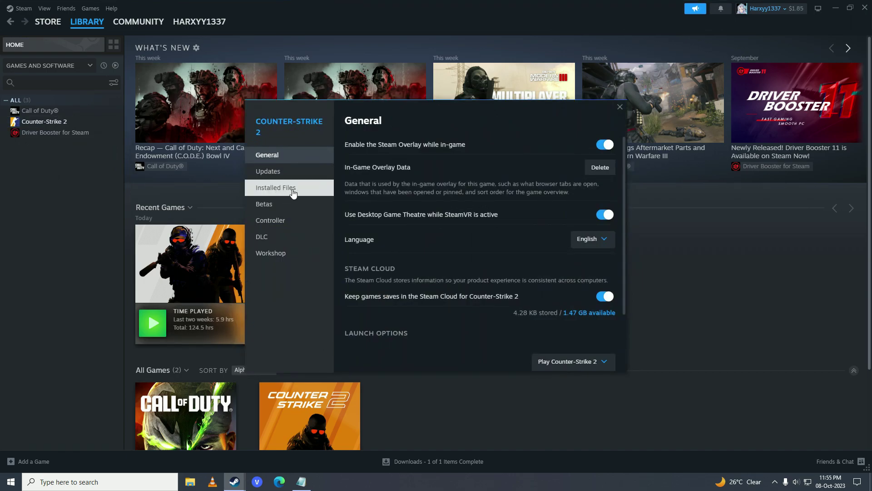
{"action": "left_click", "coordinate": [293, 193]}
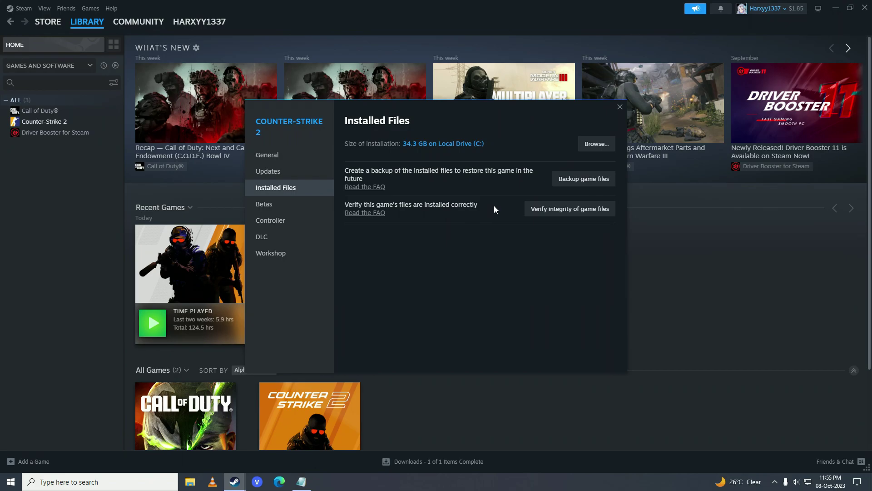
{"action": "key", "text": "Escape"}
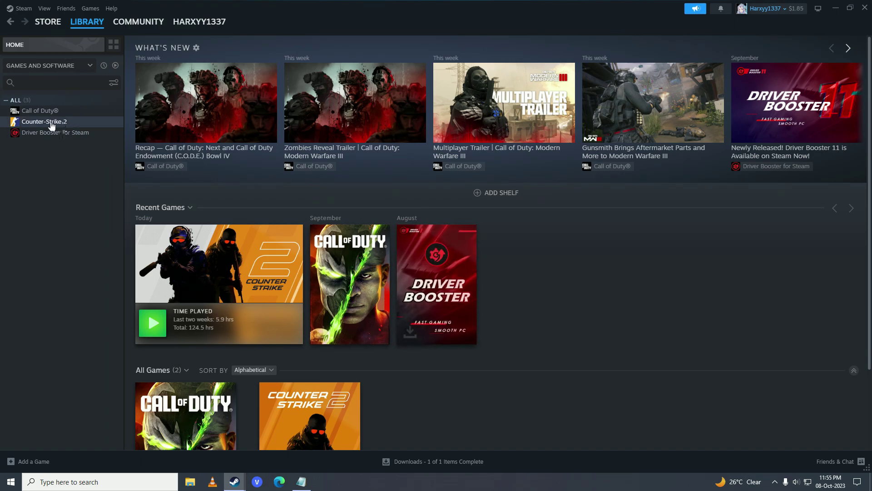
Reopen the Installed Files properties of Counter-Strike 2 and browse to the game's bin\win64 folder.
{"action": "right_click", "coordinate": [68, 123]}
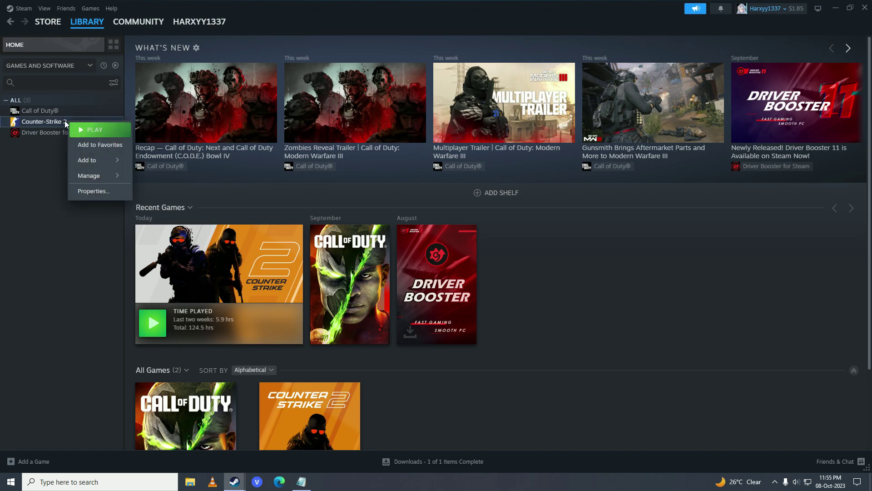
{"action": "left_click", "coordinate": [93, 192]}
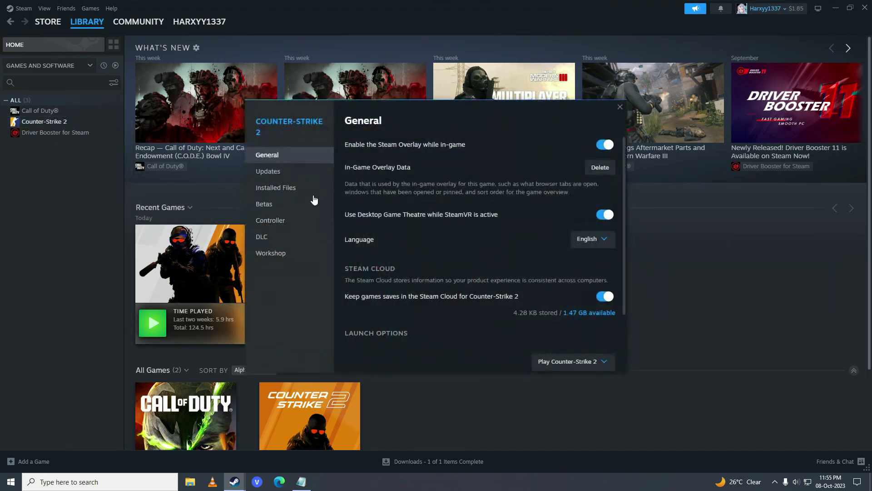
{"action": "left_click", "coordinate": [278, 187]}
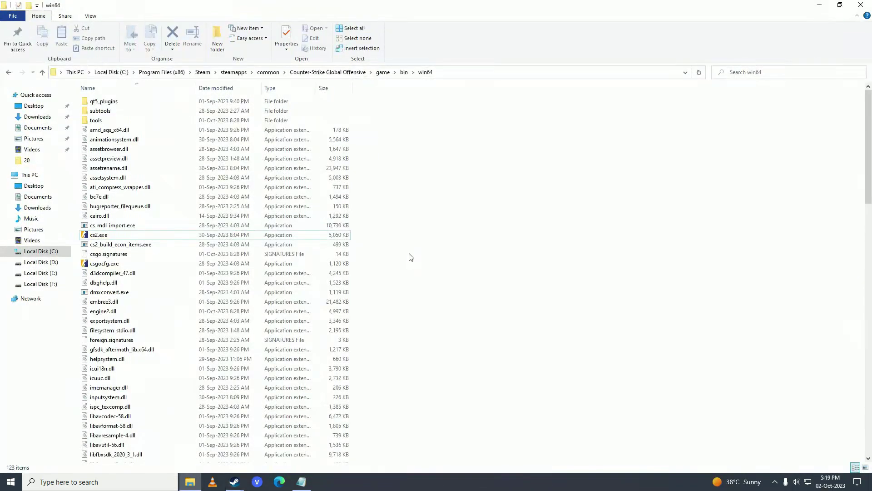
In the compatibility properties of cs2.exe, enable Windows 7 compatibility mode, disable full-screen optimisations and enable running as an administrator.
{"action": "right_click", "coordinate": [101, 237]}
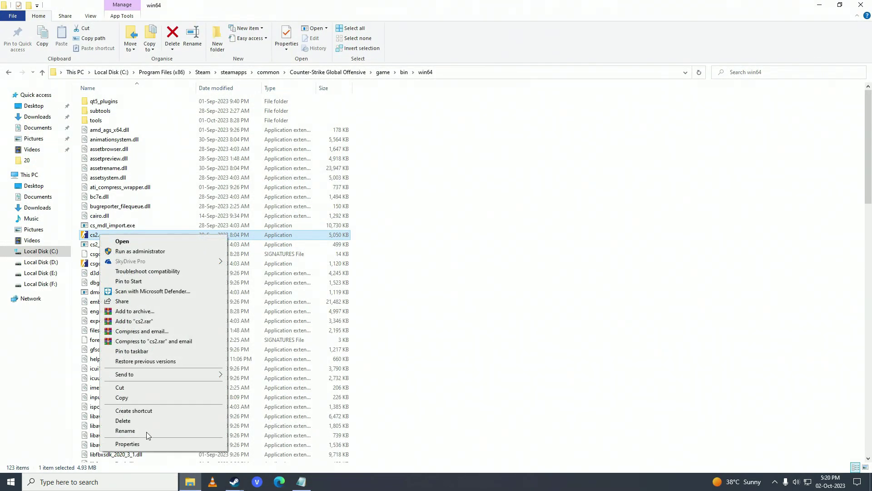
{"action": "left_click", "coordinate": [169, 444]}
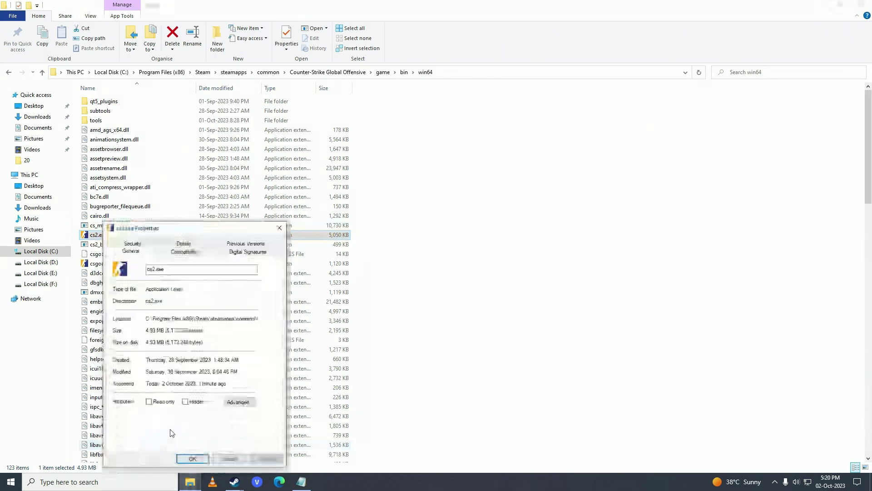
{"action": "left_click", "coordinate": [190, 254]}
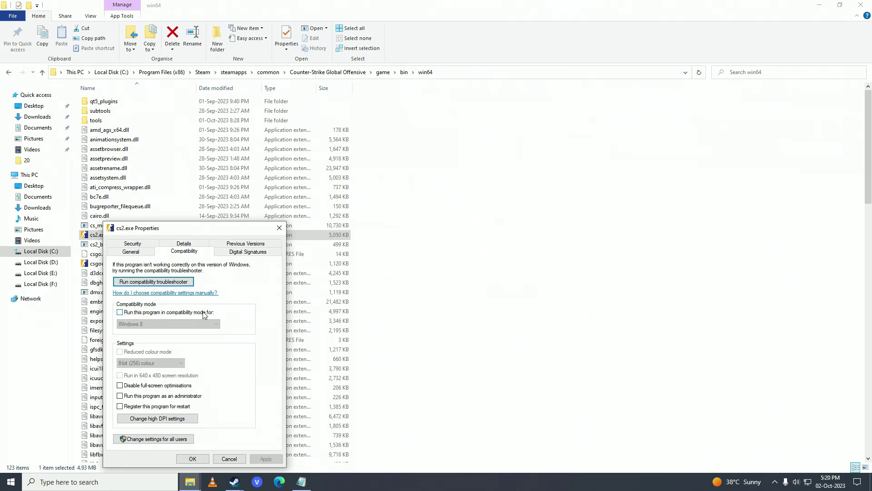
{"action": "left_click", "coordinate": [182, 313]}
{"action": "left_click", "coordinate": [182, 323]}
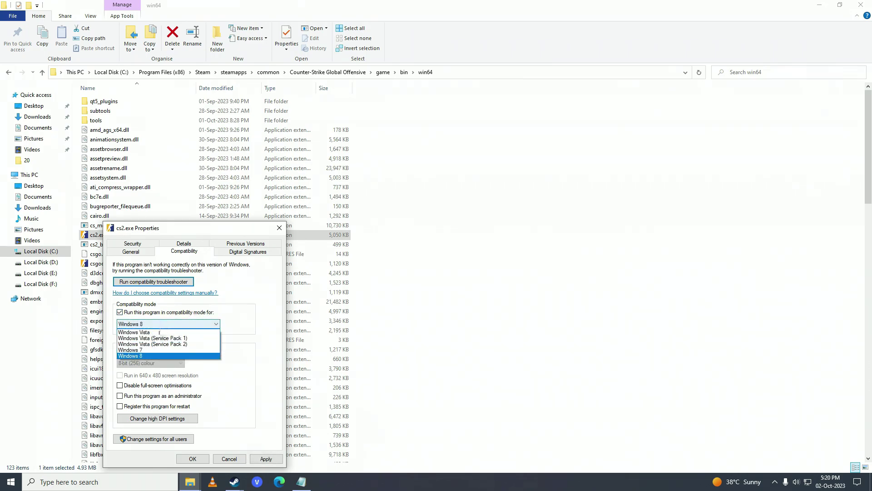
{"action": "left_click", "coordinate": [145, 350]}
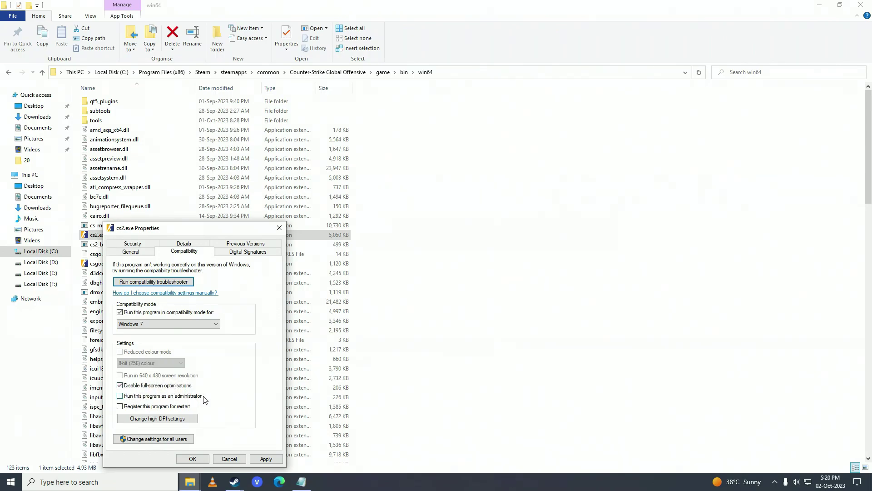
{"action": "left_click", "coordinate": [180, 399]}
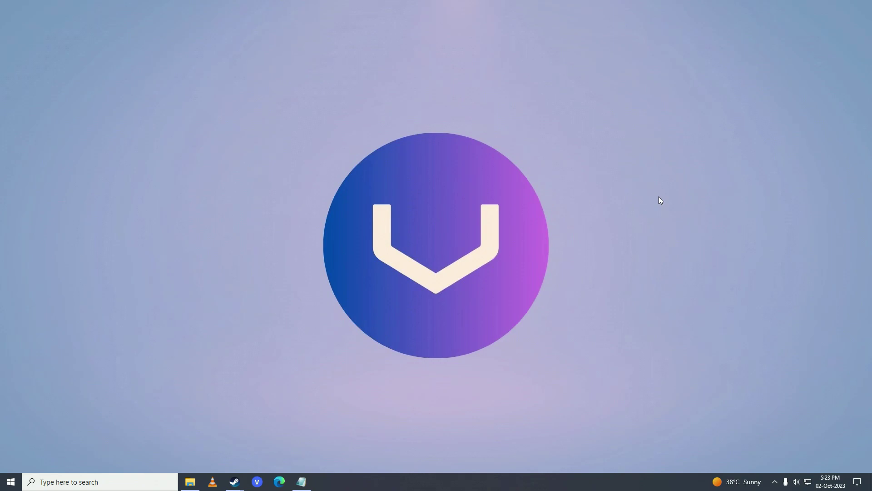
Open Device Manager and expand the display adapters.
{"action": "key", "text": "super"}
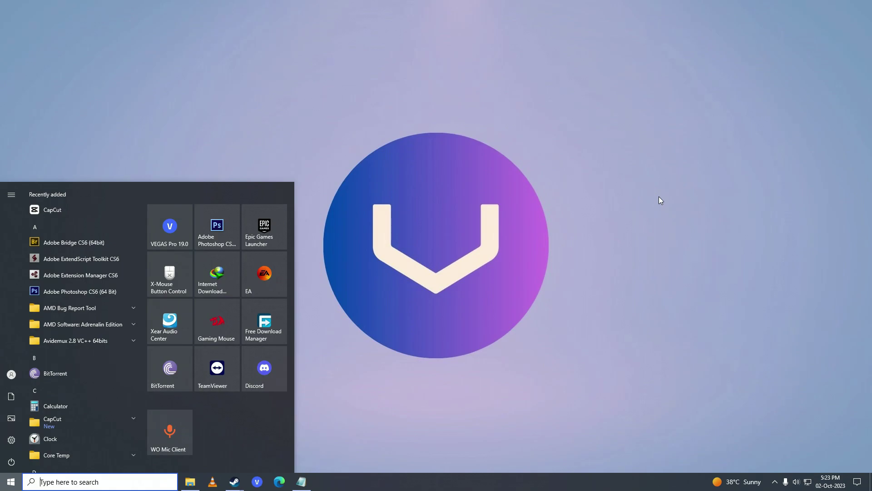
{"action": "type", "text": "device manager"}
{"action": "key", "text": "Return"}
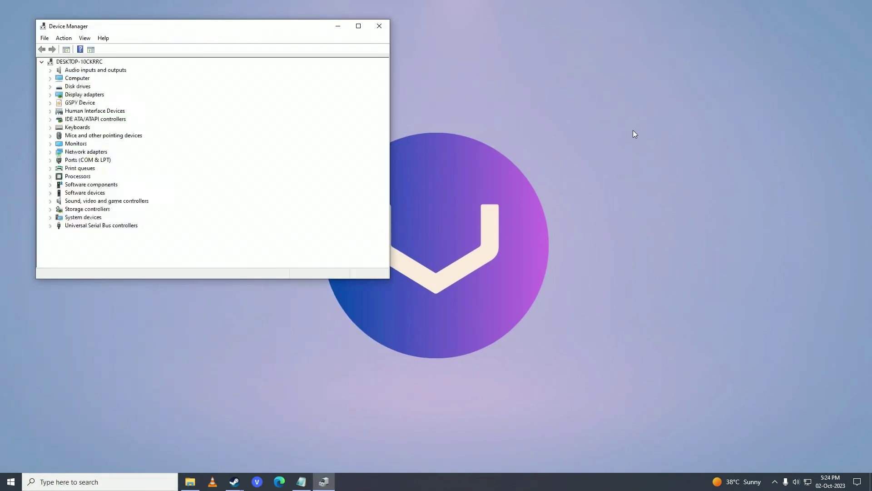
{"action": "double_click", "coordinate": [86, 94]}
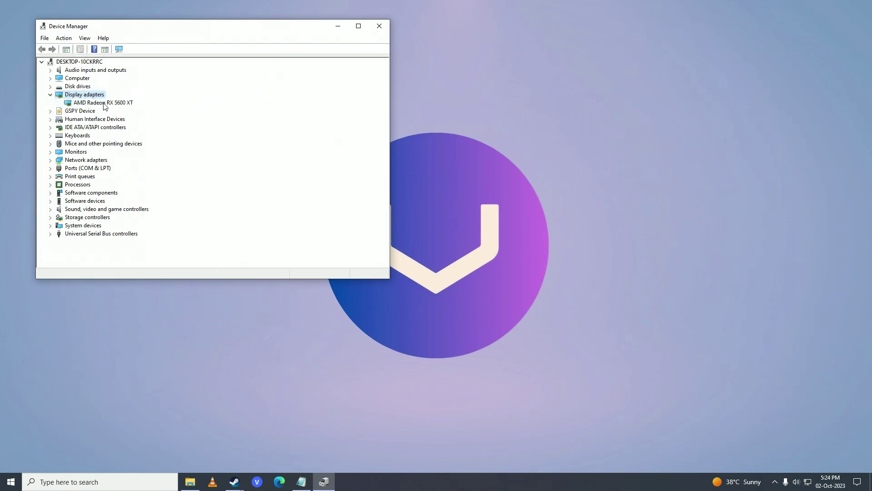
Search automatically for an updated driver for the AMD Radeon RX 5600 XT, and close the results and Device Manager.
{"action": "right_click", "coordinate": [95, 102]}
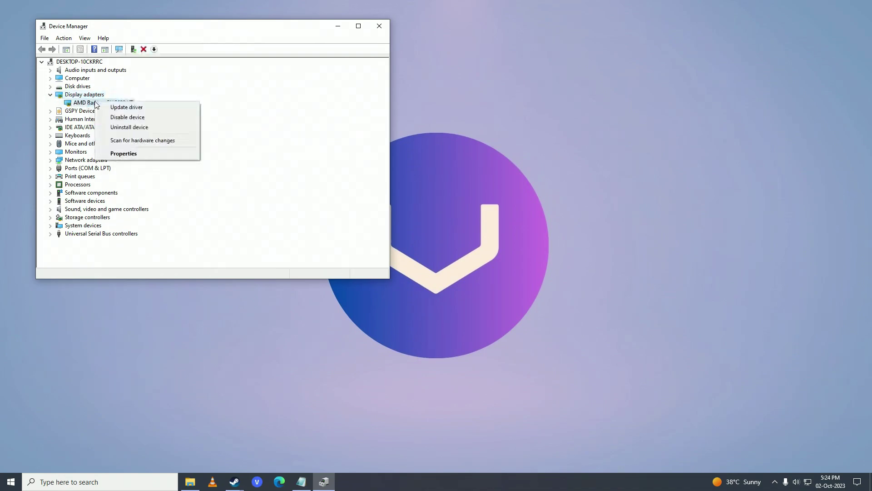
{"action": "left_click", "coordinate": [135, 109]}
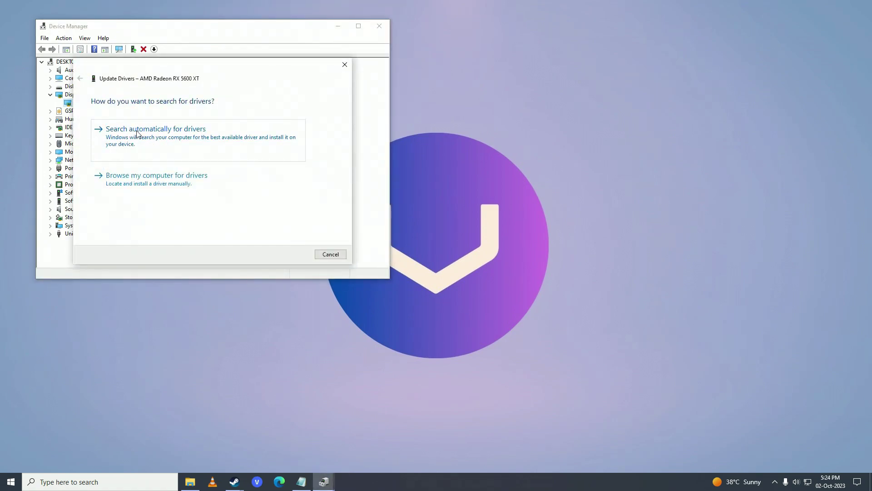
{"action": "left_click", "coordinate": [175, 135]}
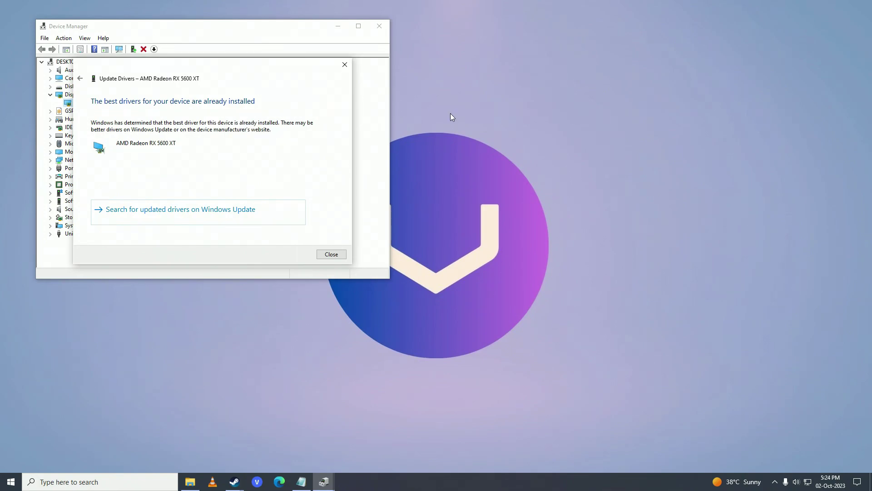
{"action": "left_click", "coordinate": [323, 254]}
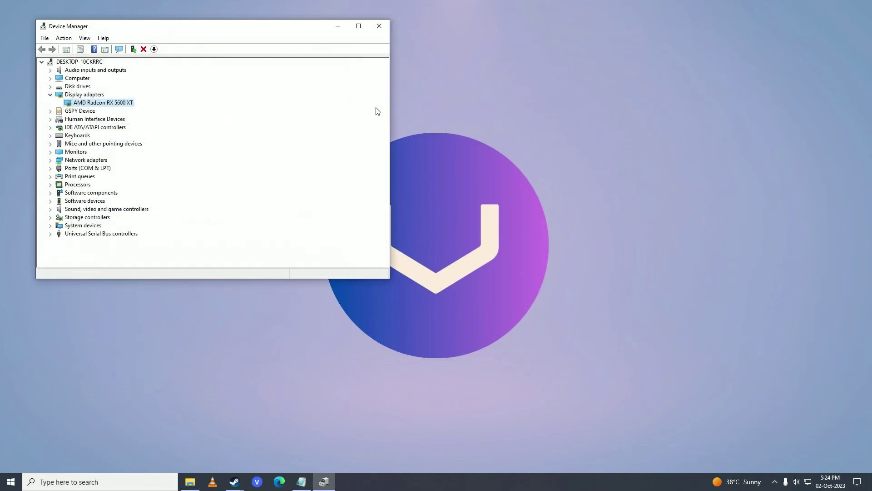
{"action": "left_click", "coordinate": [379, 26]}
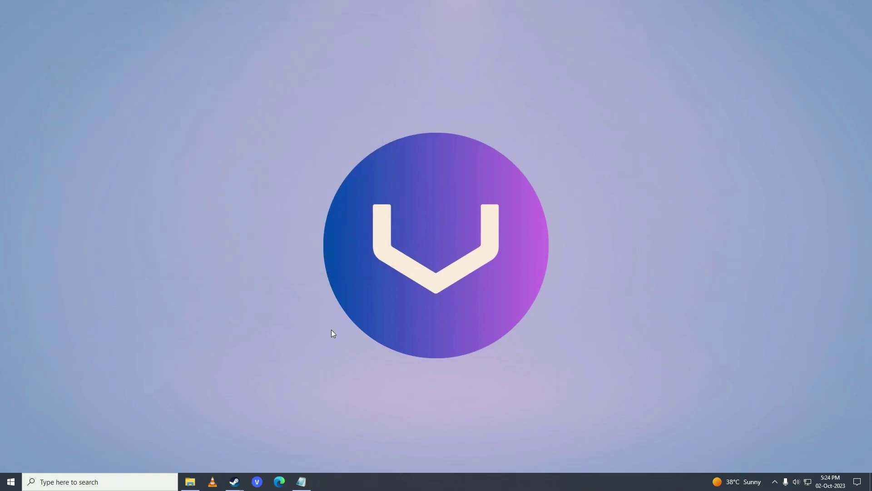
Switch to Microsoft Edge, search the web for "amd adrenaline edition" and open the driver download page from AMD's Adrenalin Edition site.
{"action": "left_click", "coordinate": [280, 483]}
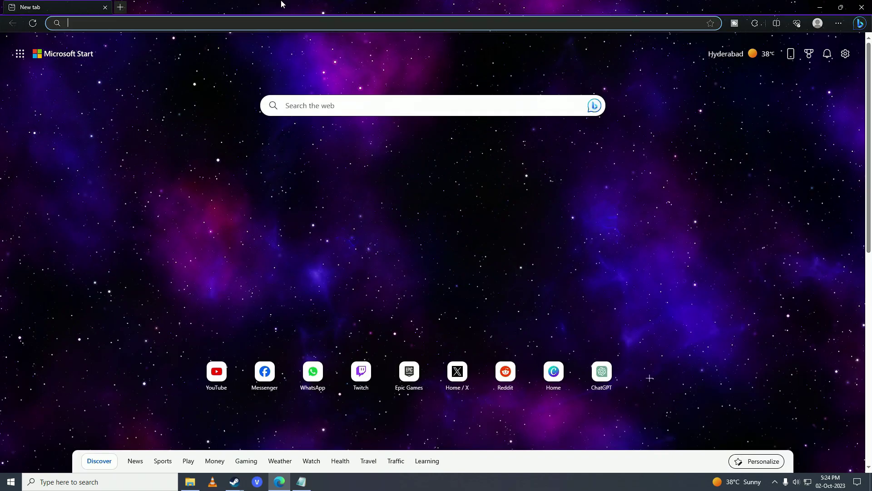
{"action": "type", "text": "amd adrenaline edition"}
{"action": "key", "text": "Return"}
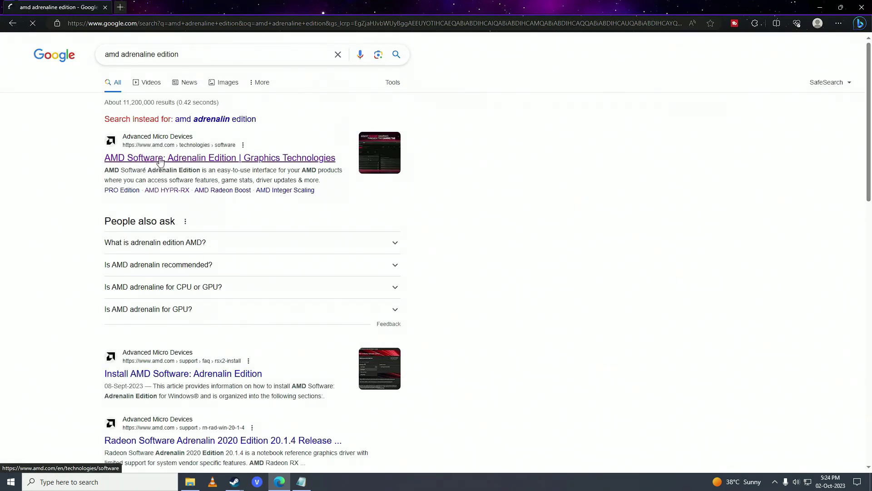
{"action": "left_click", "coordinate": [160, 162]}
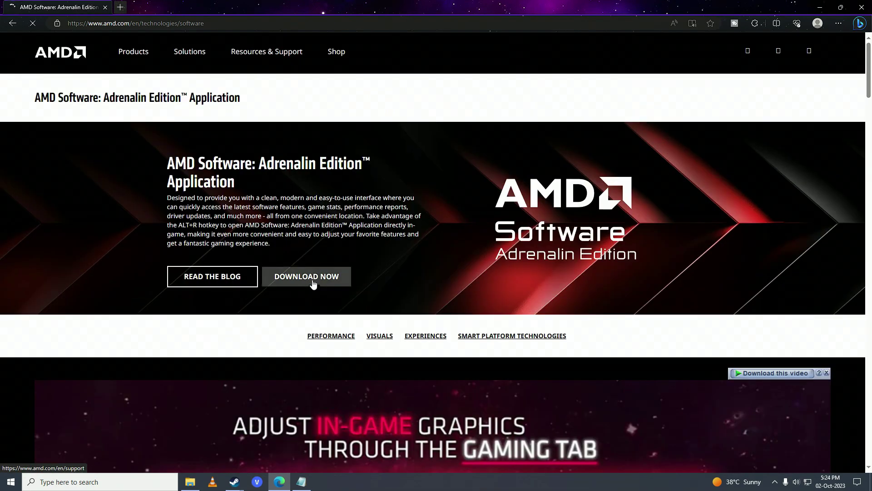
{"action": "left_click", "coordinate": [312, 282]}
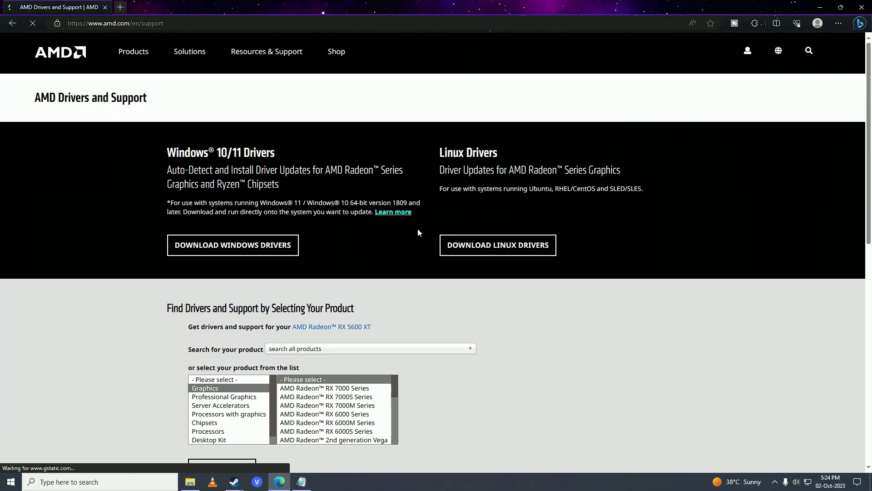
Find the AMD Radeon RX 5600 XT drivers through the 5600 Series product list and show the Windows 10 64-Bit Edition downloads.
{"action": "scroll", "coordinate": [418, 228], "scroll_direction": "down", "scroll_amount": 3}
{"action": "scroll", "coordinate": [325, 276], "scroll_direction": "down", "scroll_amount": 3}
{"action": "left_click", "coordinate": [338, 296]}
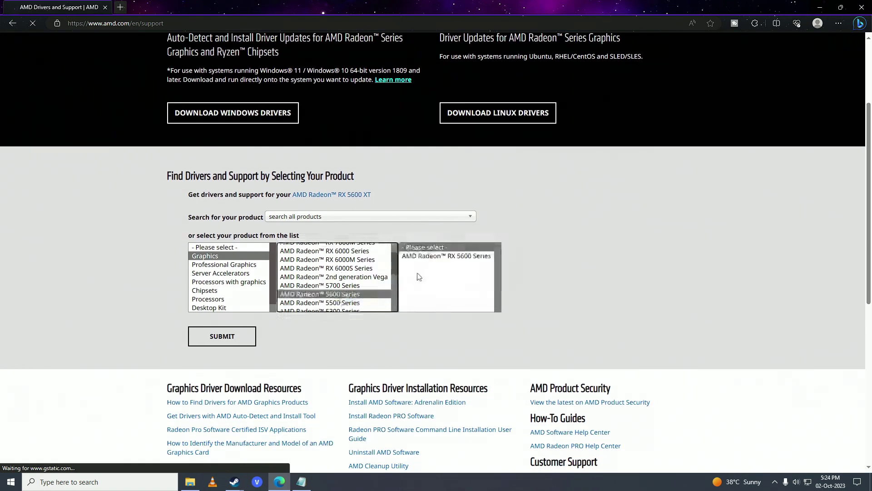
{"action": "left_click", "coordinate": [442, 255]}
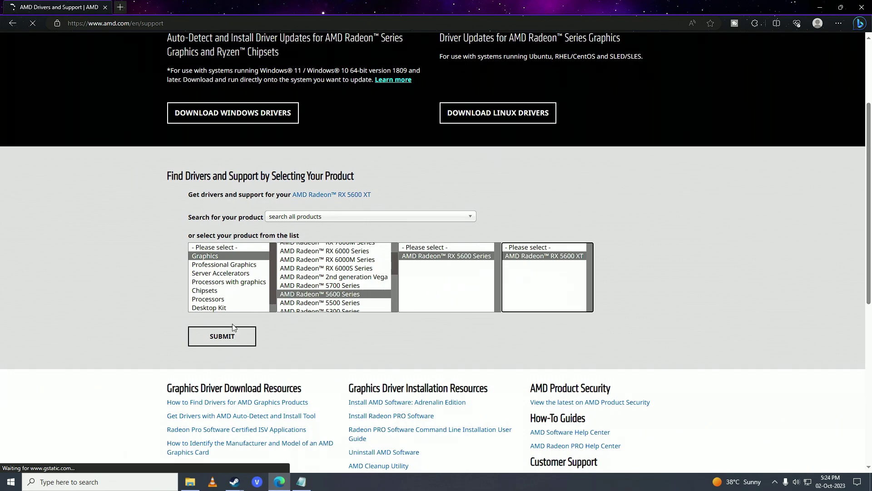
{"action": "left_click", "coordinate": [230, 339]}
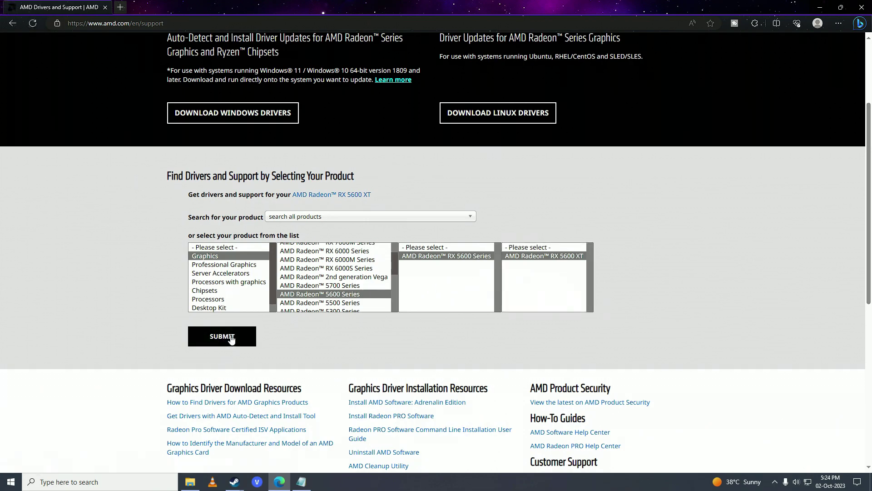
{"action": "left_click", "coordinate": [231, 338]}
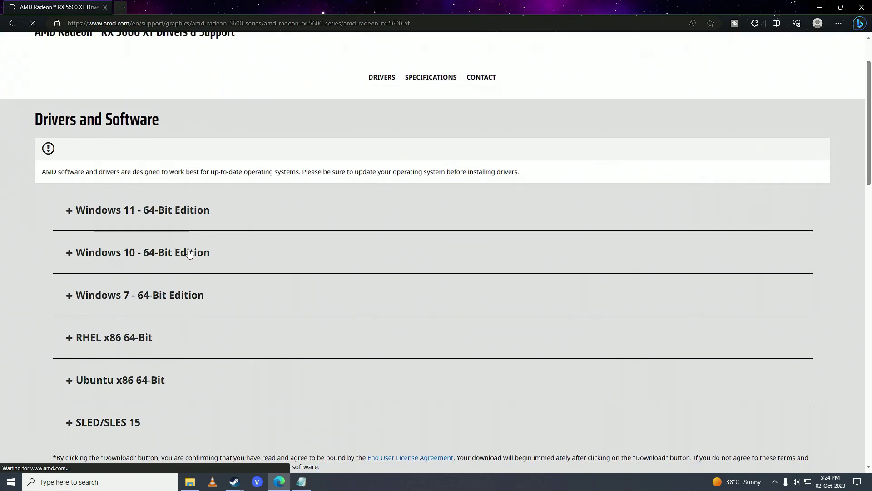
{"action": "left_click", "coordinate": [189, 253]}
{"action": "scroll", "coordinate": [669, 313], "scroll_direction": "down", "scroll_amount": 3}
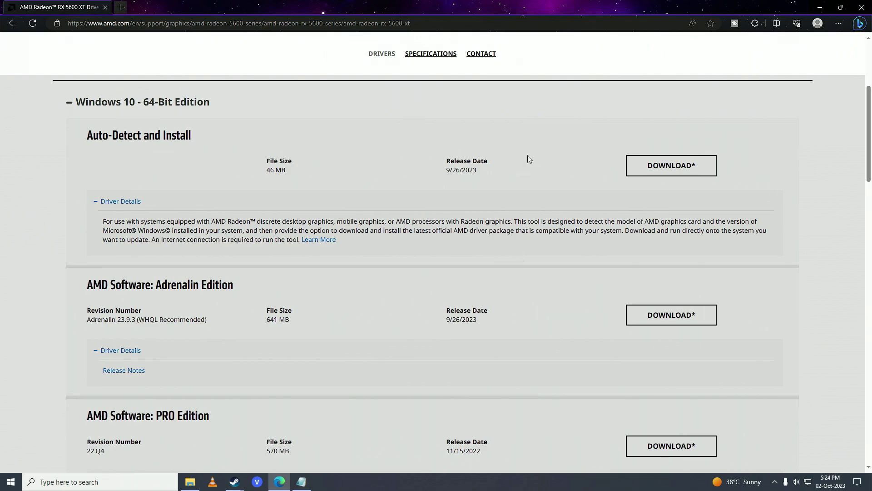
In a new browser tab, search for "nvidia gpu drivers" and open the NVIDIA Driver Downloads page.
{"action": "key", "text": "ctrl+t"}
{"action": "type", "text": "nvidia"}
{"action": "key", "text": "Return"}
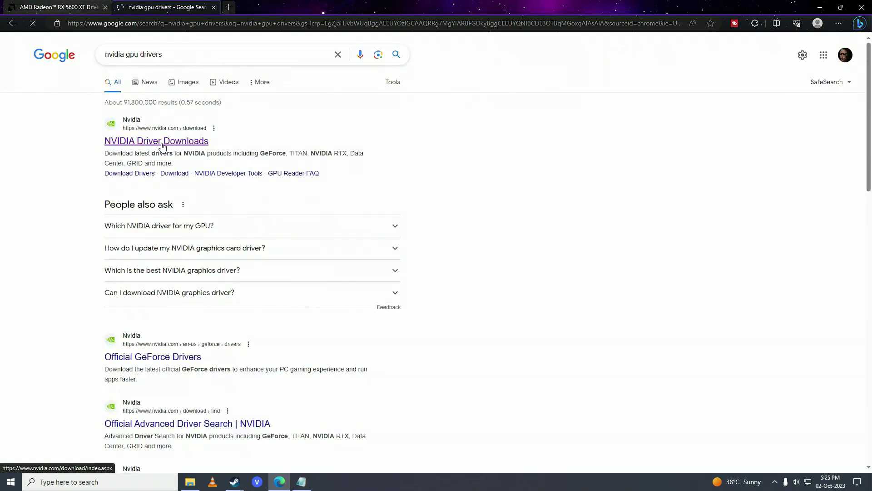
{"action": "left_click", "coordinate": [161, 141]}
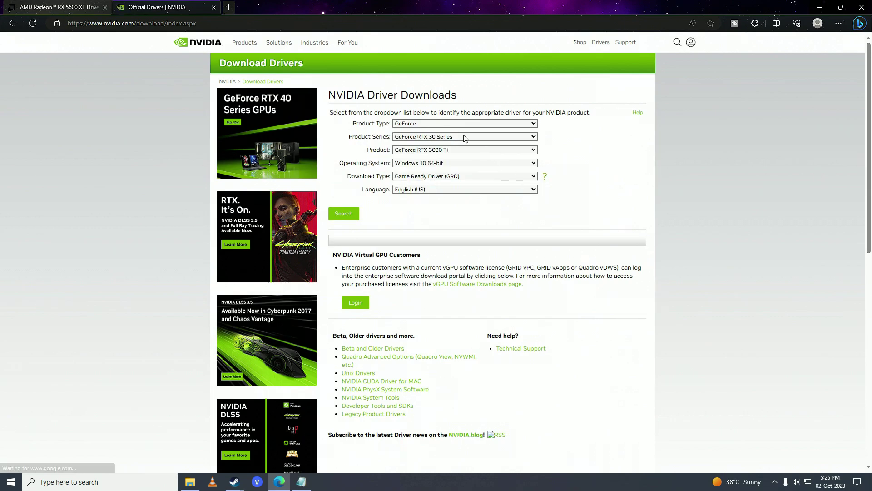
Search for the GeForce RTX 3080 Ti Game Ready Driver for Windows 10 64-bit, view its download page, and close both browser tabs.
{"action": "left_click", "coordinate": [435, 124]}
{"action": "left_click", "coordinate": [437, 131]}
{"action": "left_click", "coordinate": [437, 137]}
{"action": "left_click", "coordinate": [437, 136]}
{"action": "left_click", "coordinate": [449, 150]}
{"action": "left_click", "coordinate": [449, 153]}
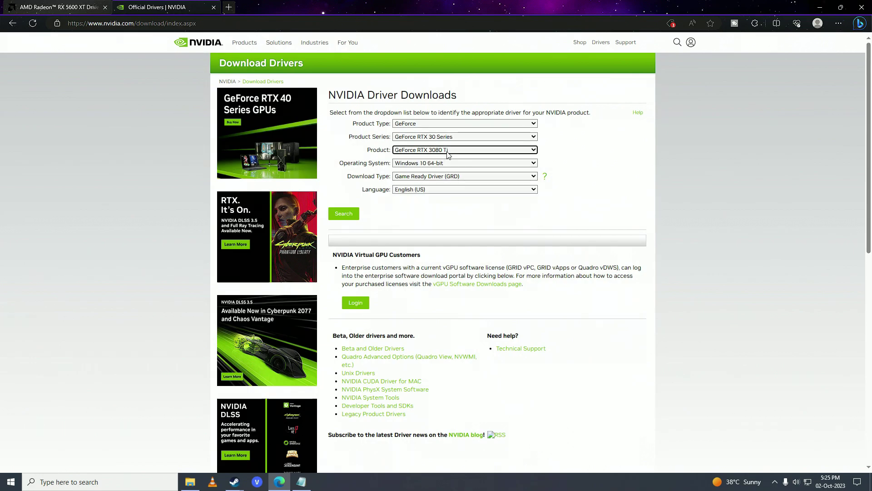
{"action": "left_click", "coordinate": [437, 164]}
{"action": "left_click", "coordinate": [437, 164]}
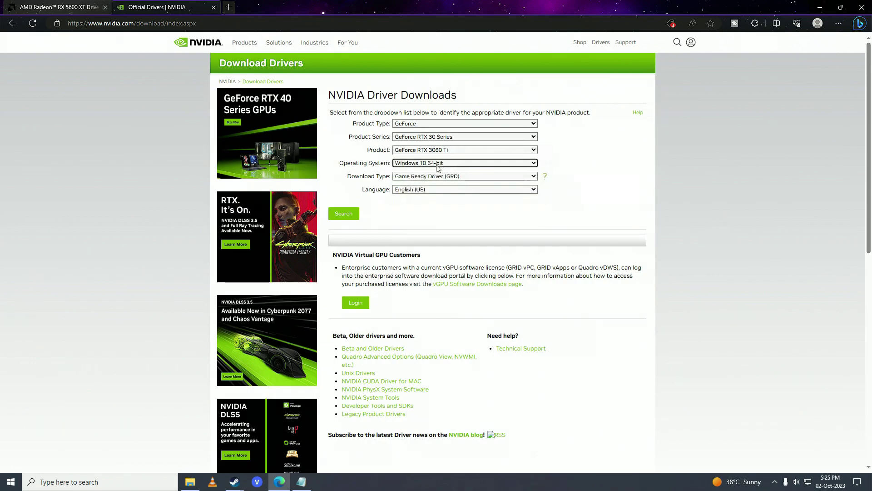
{"action": "left_click", "coordinate": [350, 217]}
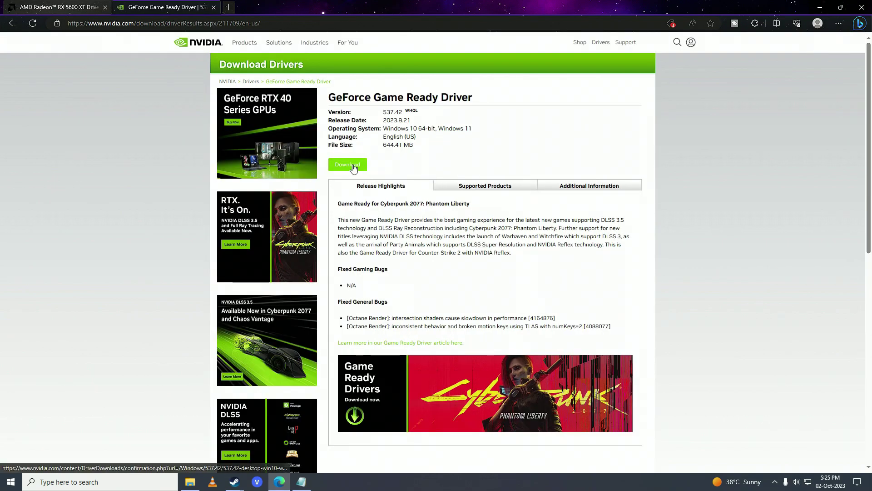
{"action": "left_click", "coordinate": [214, 7]}
{"action": "left_click", "coordinate": [105, 7]}
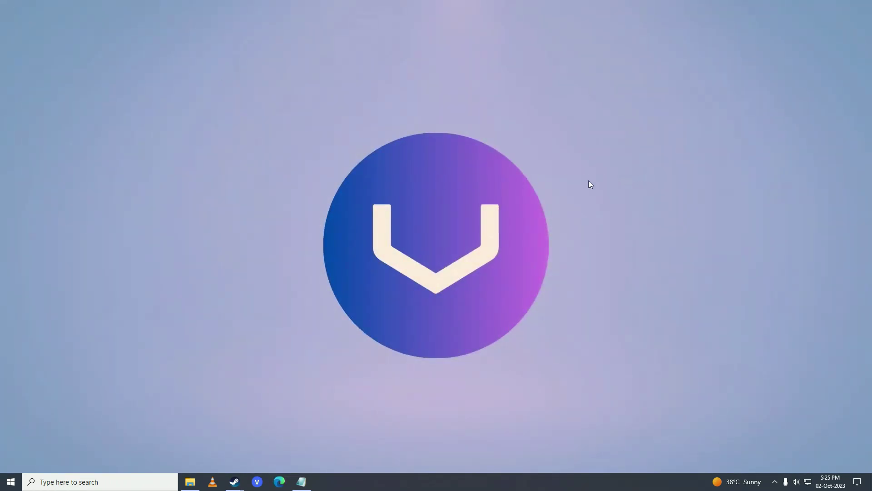
View the computer's restart option among the power choices and dismiss them.
{"action": "left_click", "coordinate": [11, 482]}
{"action": "left_click", "coordinate": [12, 462]}
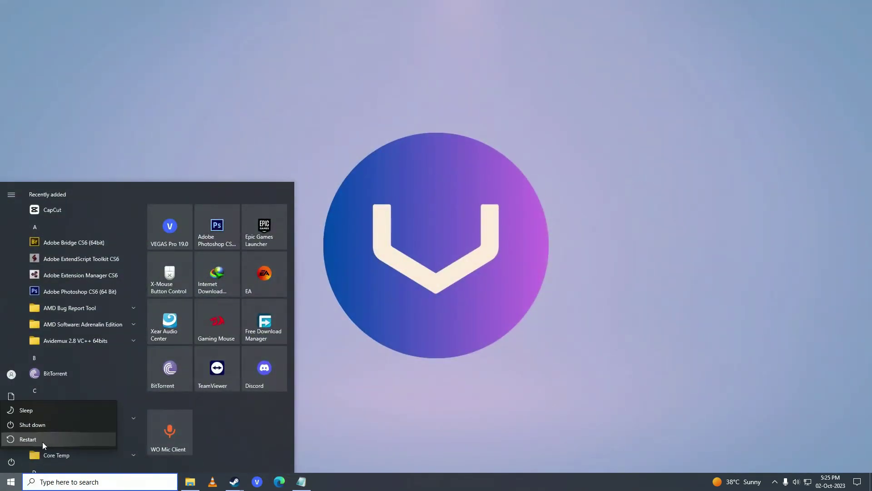
{"action": "left_click", "coordinate": [449, 307]}
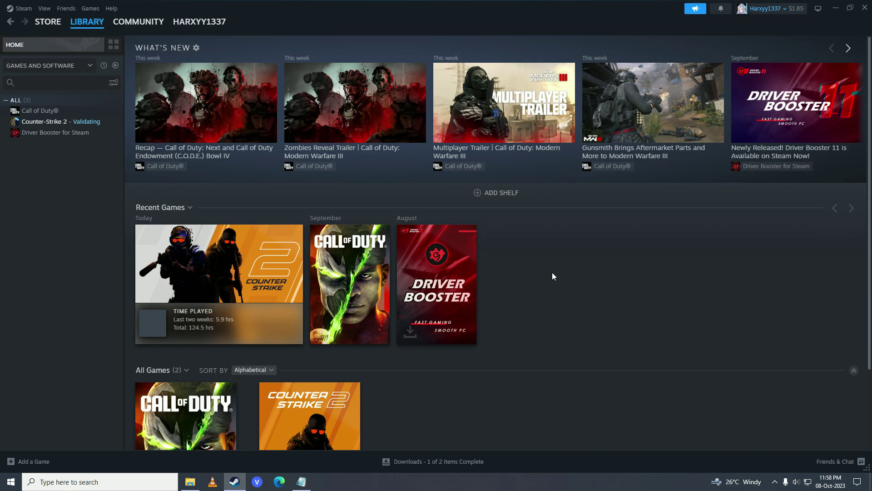
In the Steam library, view the General properties of Counter-Strike 2 with the Steam Overlay option, and close them.
{"action": "right_click", "coordinate": [61, 122]}
{"action": "left_click", "coordinate": [89, 173]}
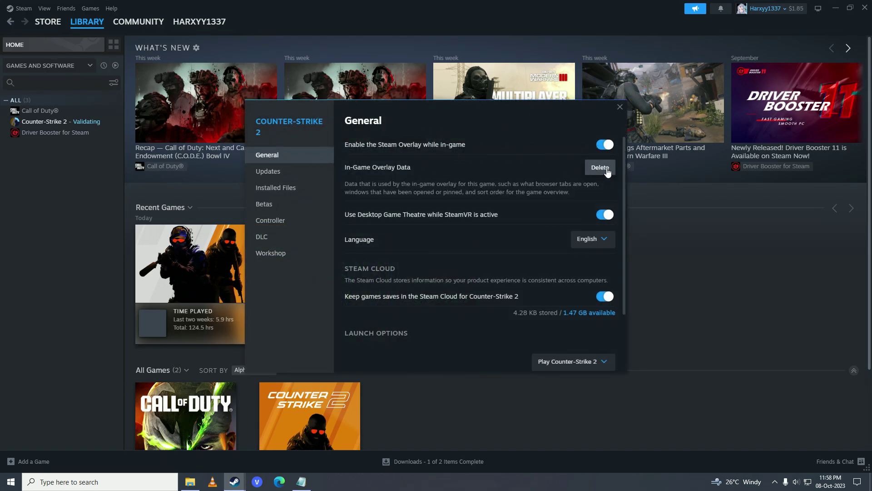
{"action": "left_click", "coordinate": [620, 107]}
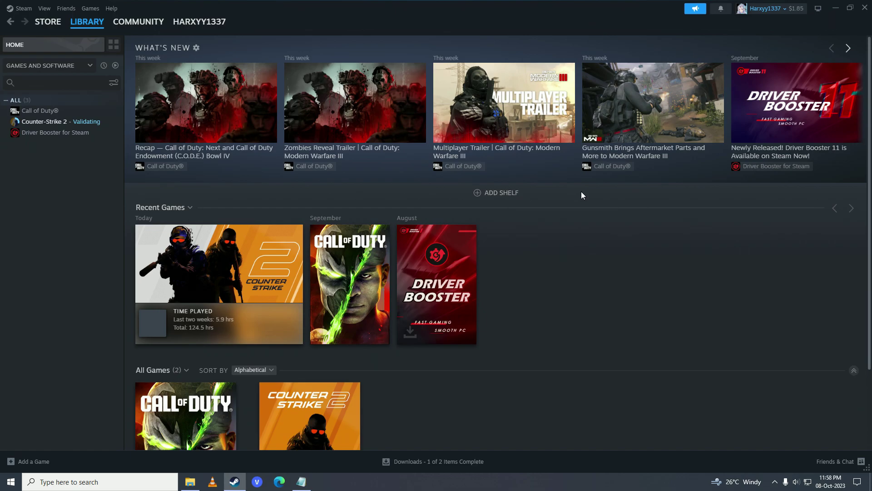
Show the hidden background applications in the system tray and access the options of one of them.
{"action": "left_click", "coordinate": [764, 482]}
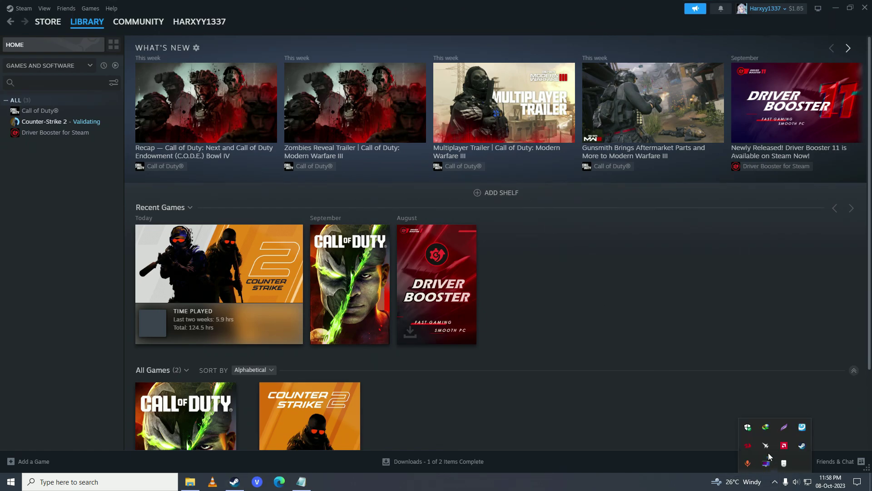
{"action": "right_click", "coordinate": [767, 443]}
{"action": "left_click", "coordinate": [774, 438]}
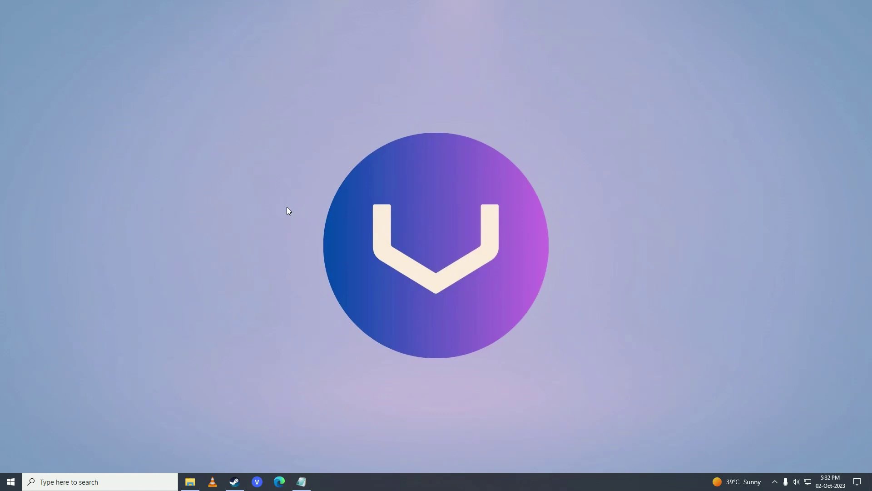
Search for the advanced system settings and open the virtual memory settings from the advanced performance options.
{"action": "key", "text": "super"}
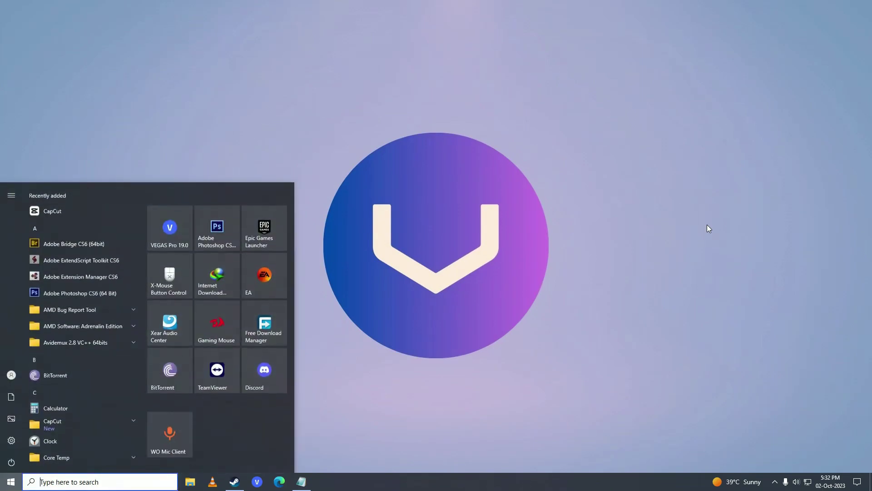
{"action": "type", "text": "advanced sys"}
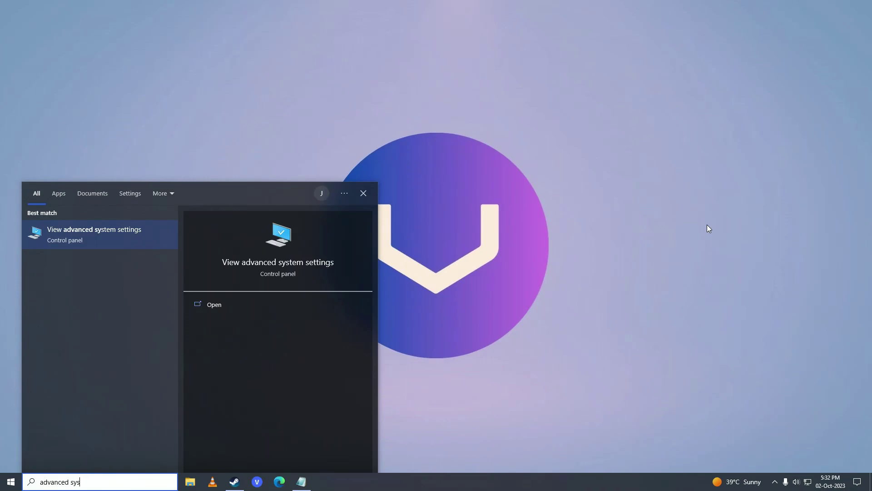
{"action": "key", "text": "Return"}
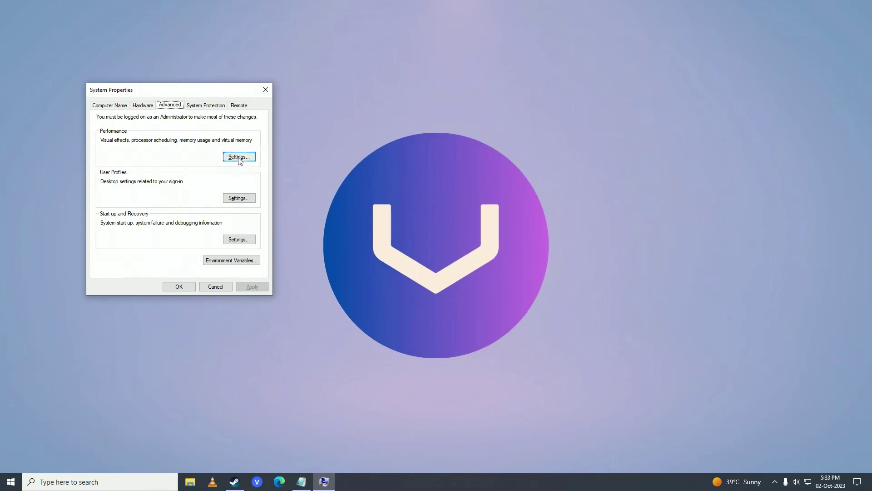
{"action": "left_click", "coordinate": [239, 159]}
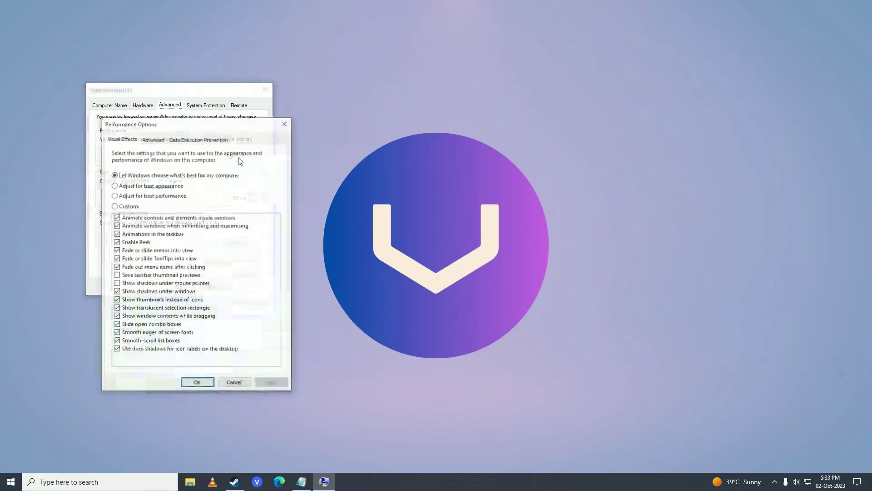
{"action": "left_click", "coordinate": [160, 143]}
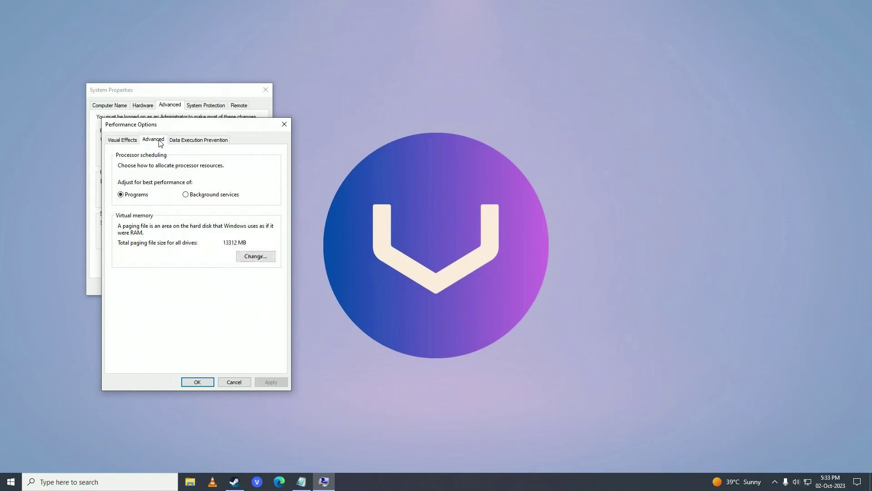
{"action": "left_click", "coordinate": [255, 256]}
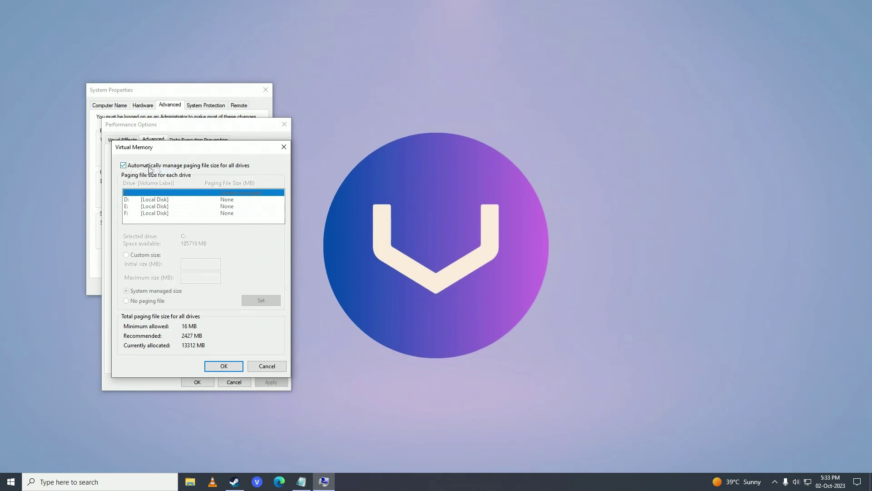
Turn off automatic paging file management for all drives and choose a custom size for drive C:.
{"action": "left_click", "coordinate": [236, 167]}
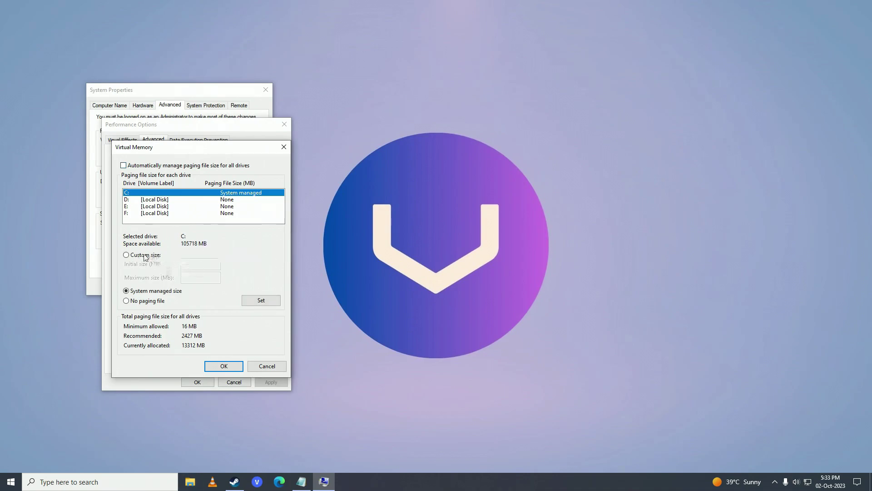
{"action": "left_click", "coordinate": [143, 255]}
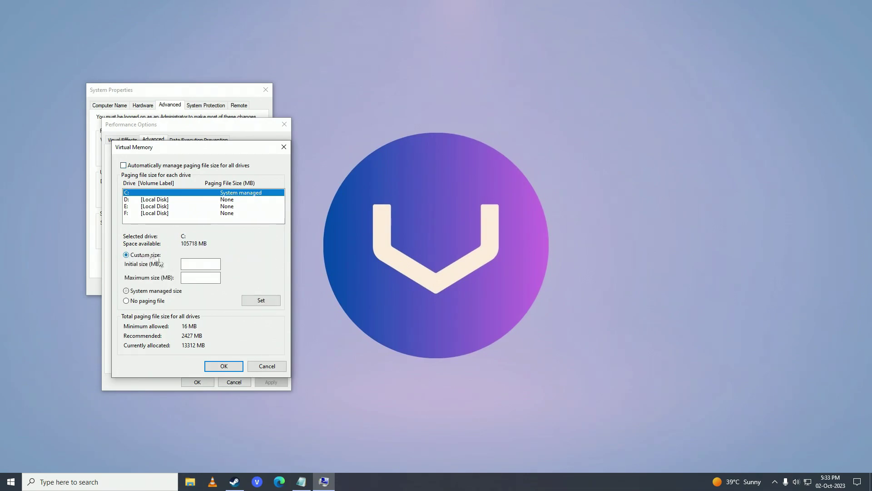
{"action": "left_click", "coordinate": [201, 263]}
Open This PC in File Explorer and view the computer's properties.
{"action": "left_click", "coordinate": [190, 481]}
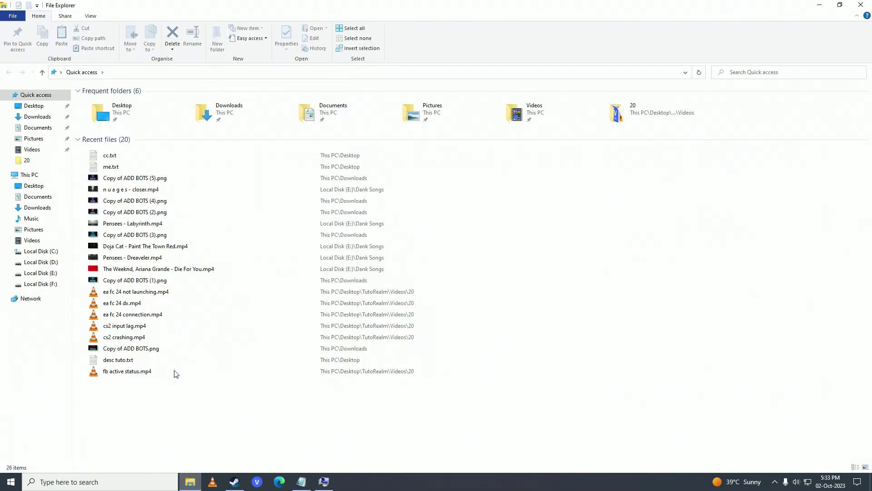
{"action": "left_click", "coordinate": [46, 174]}
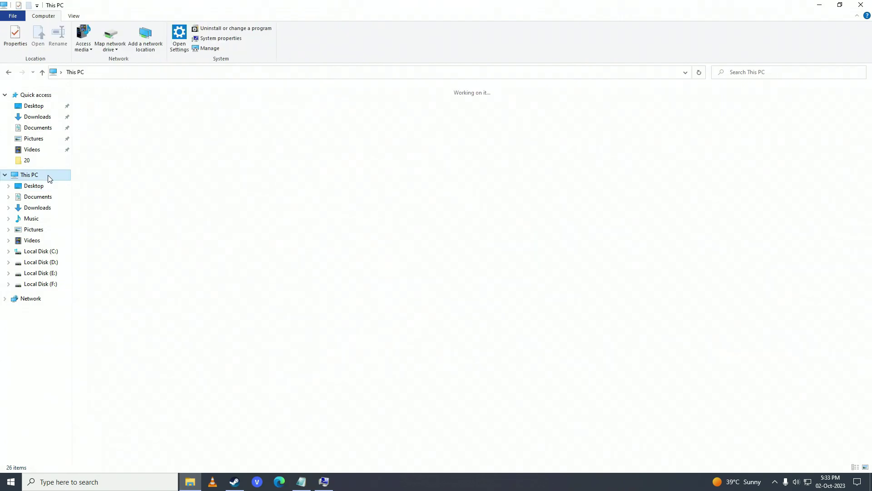
{"action": "right_click", "coordinate": [421, 225]}
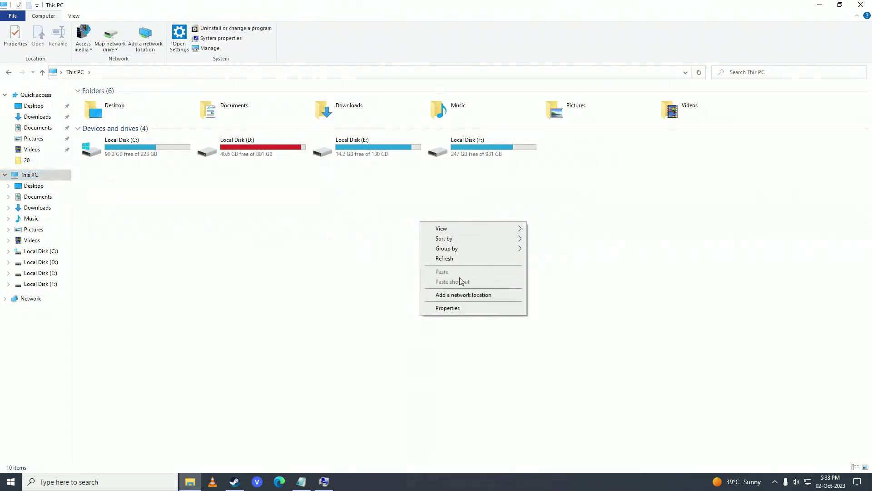
{"action": "left_click", "coordinate": [464, 309]}
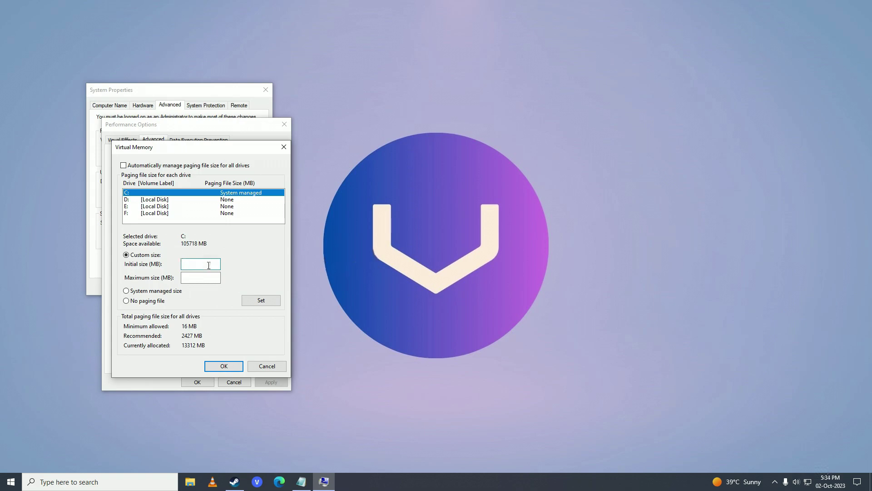
Set both the initial and maximum paging file size to 6144 MB and accept the change.
{"action": "type", "text": "6144"}
{"action": "left_click", "coordinate": [205, 279]}
{"action": "type", "text": "6144"}
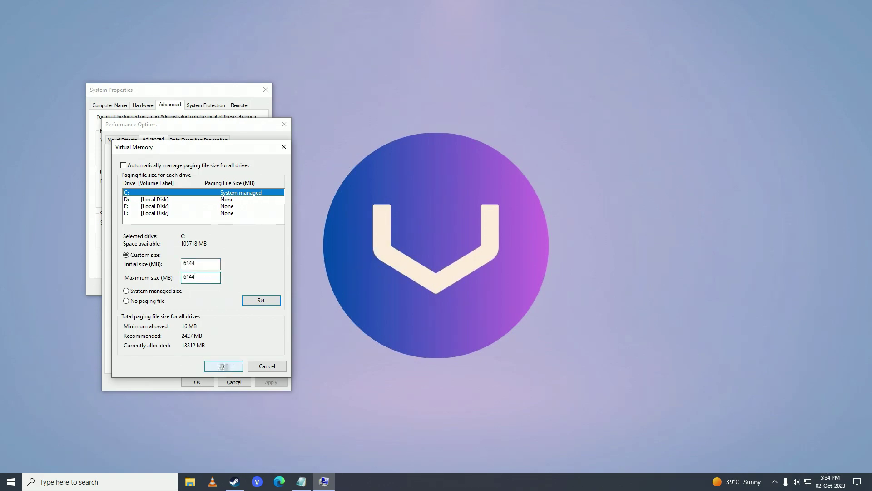
{"action": "left_click", "coordinate": [224, 366]}
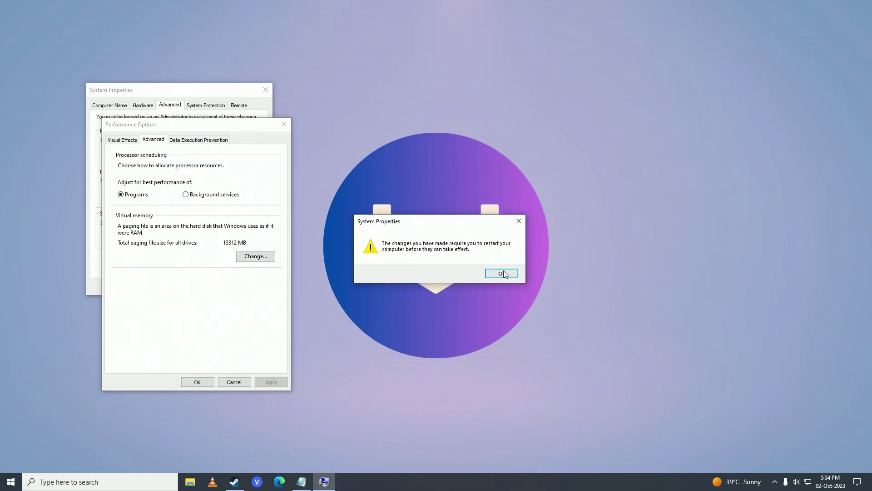
{"action": "left_click", "coordinate": [503, 274]}
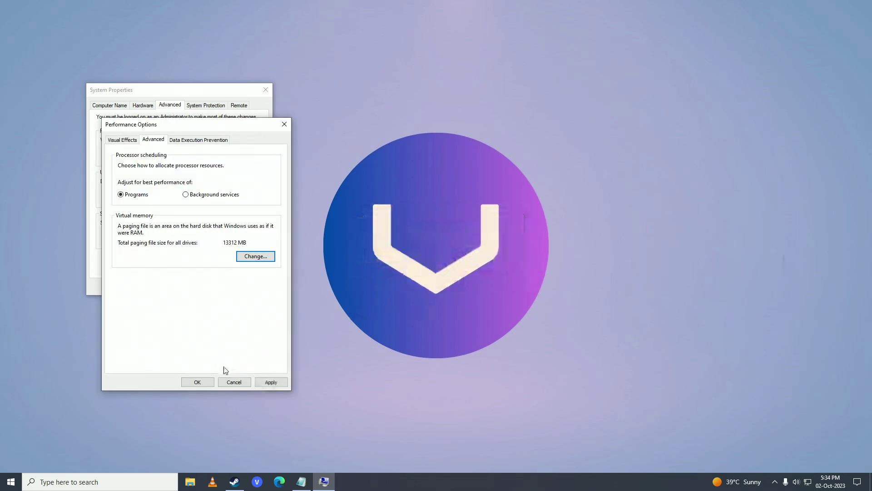
Confirm Performance Options and System Properties, and choose to restart the computer now.
{"action": "left_click", "coordinate": [208, 383]}
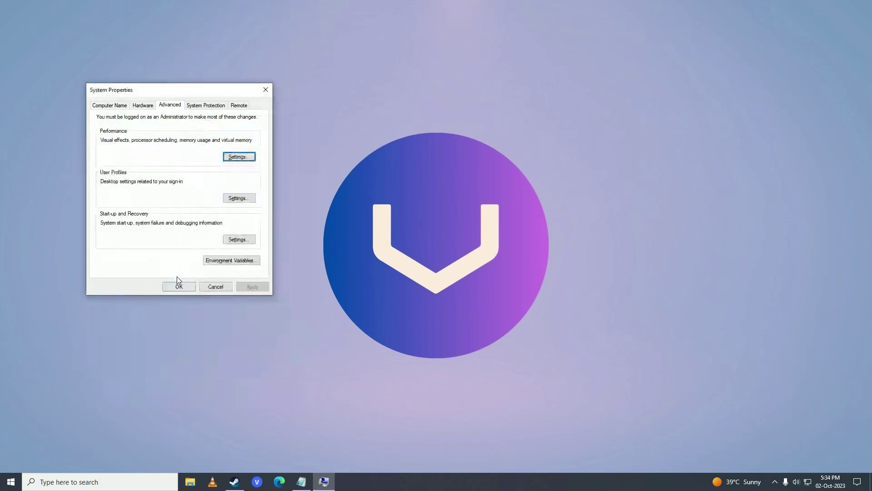
{"action": "left_click", "coordinate": [184, 288]}
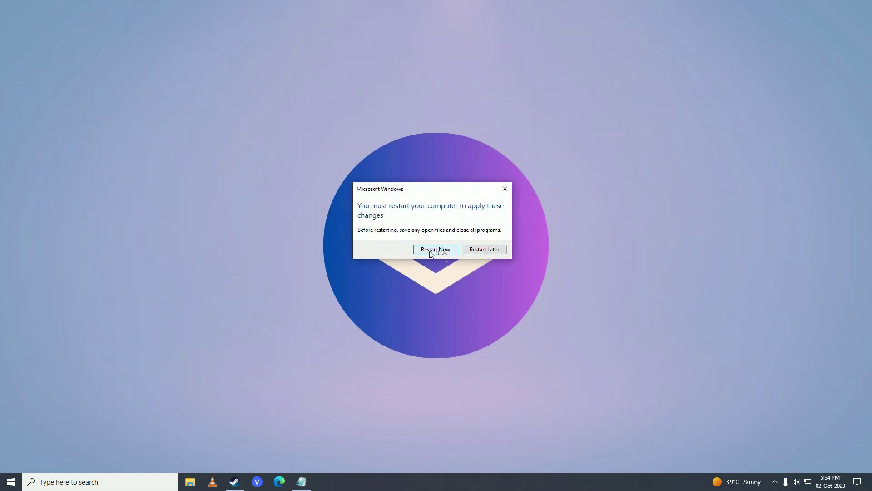
{"action": "left_click", "coordinate": [445, 254]}
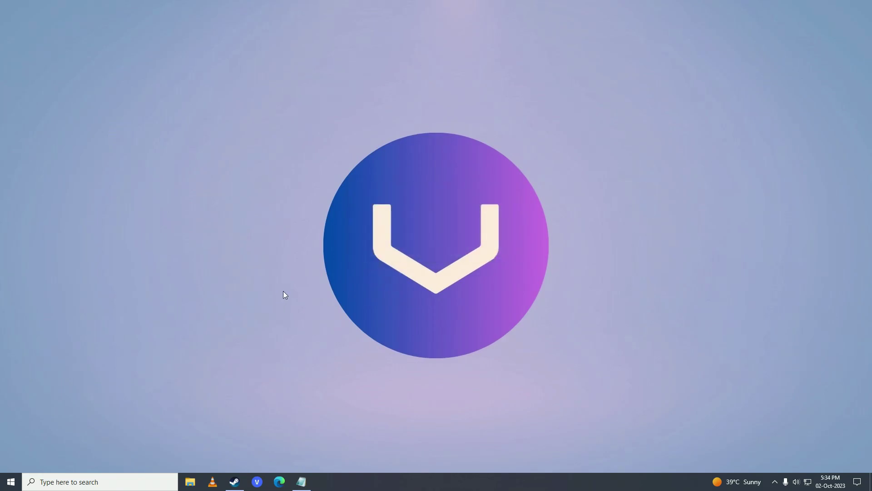
{"action": "left_click", "coordinate": [235, 482]}
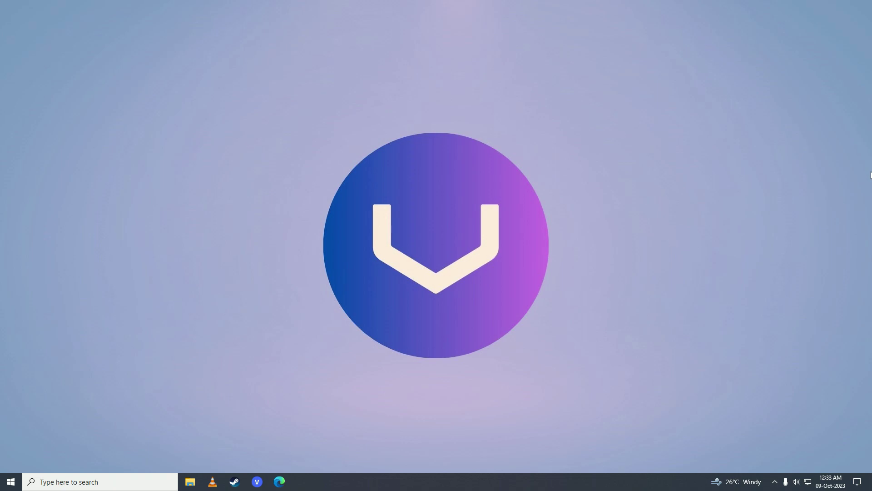
Search for the Windows Graphics settings and choose Desktop app as the type of app to set a preference for.
{"action": "key", "text": "super"}
{"action": "type", "text": "gra"}
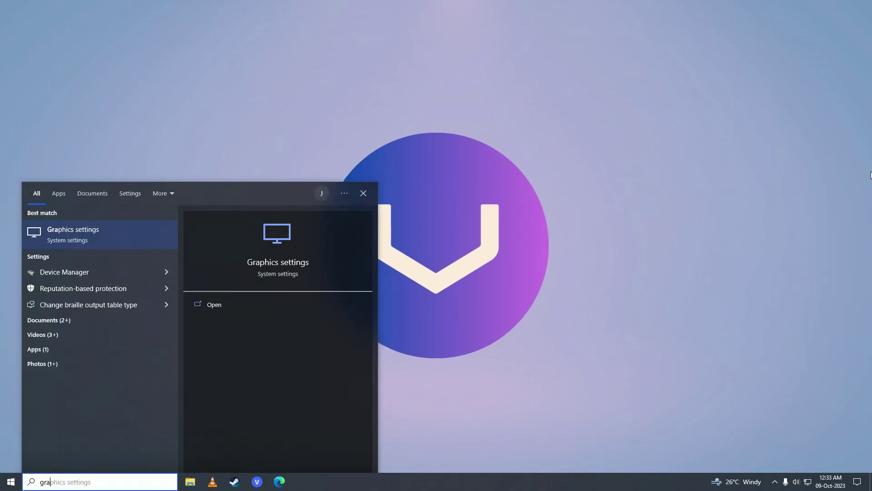
{"action": "key", "text": "Return"}
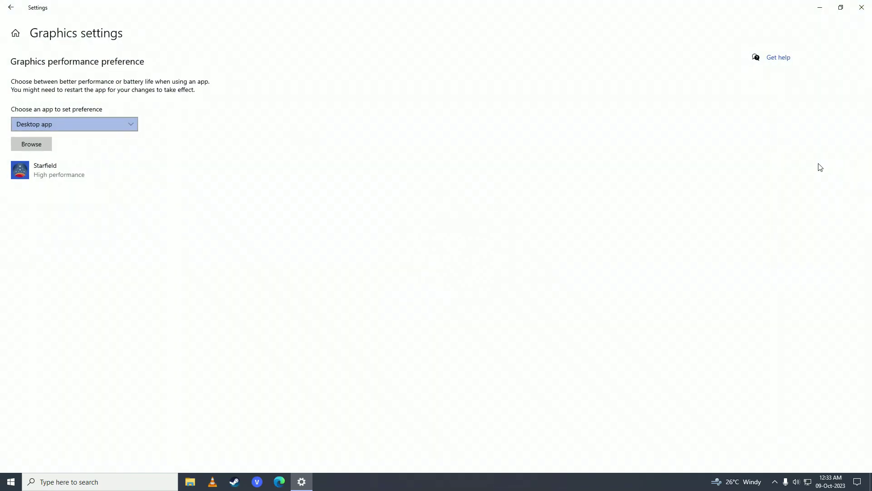
{"action": "left_click", "coordinate": [79, 127]}
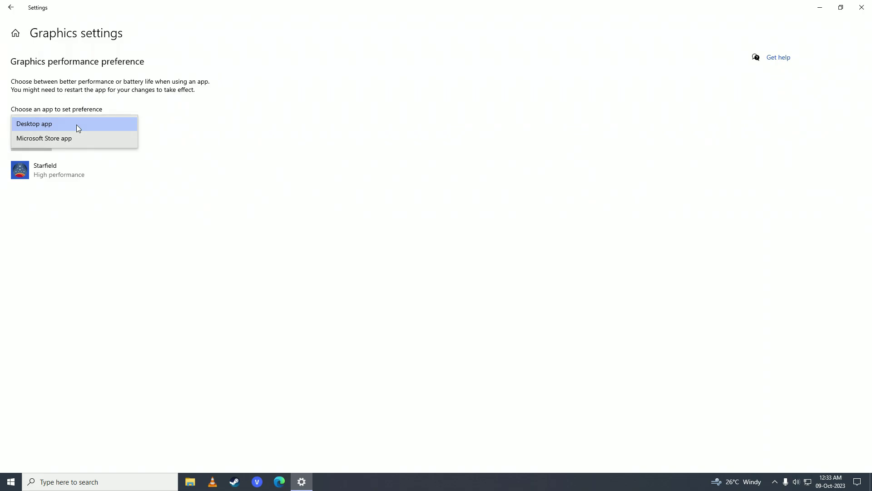
{"action": "left_click", "coordinate": [51, 125]}
Browse for the app and go to the Steam\steamapps\common folder in Program Files (x86) on drive C:.
{"action": "left_click", "coordinate": [32, 145]}
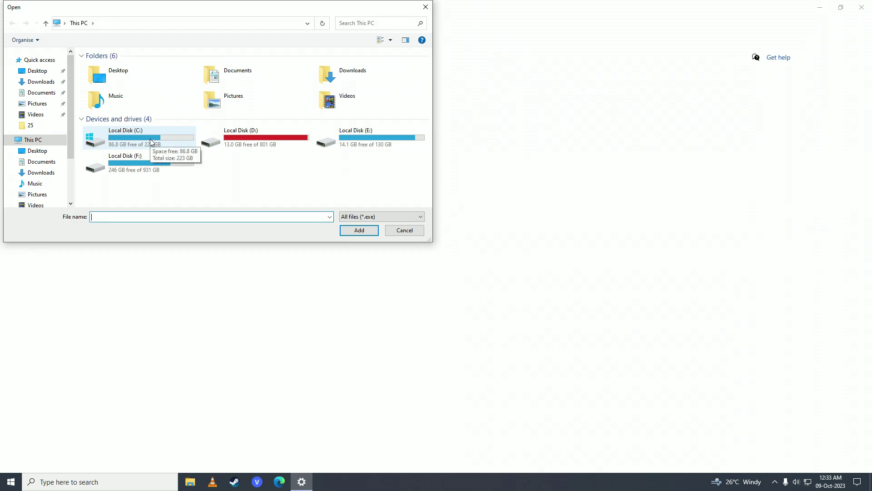
{"action": "double_click", "coordinate": [151, 142]}
{"action": "double_click", "coordinate": [314, 77]}
{"action": "scroll", "coordinate": [314, 77], "scroll_direction": "down", "scroll_amount": 5}
{"action": "double_click", "coordinate": [121, 77]}
{"action": "scroll", "coordinate": [124, 151], "scroll_direction": "down", "scroll_amount": 4}
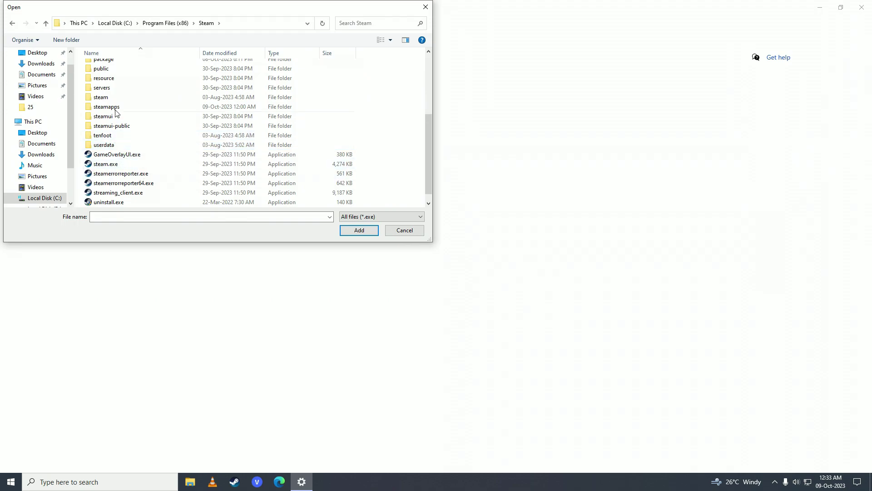
{"action": "double_click", "coordinate": [116, 108]}
{"action": "double_click", "coordinate": [117, 67]}
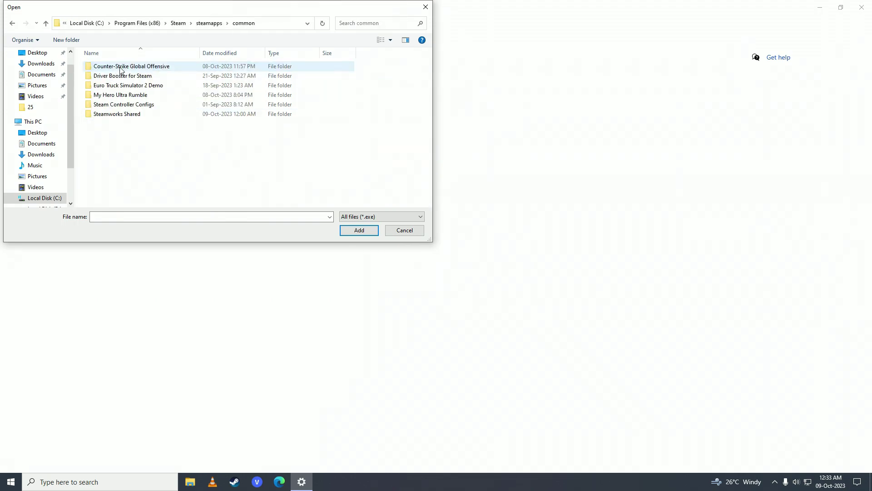
Add cs2.exe from Counter-Strike Global Offensive\game\bin\win64 to the graphics performance preference list.
{"action": "double_click", "coordinate": [121, 67]}
{"action": "left_click", "coordinate": [105, 106]}
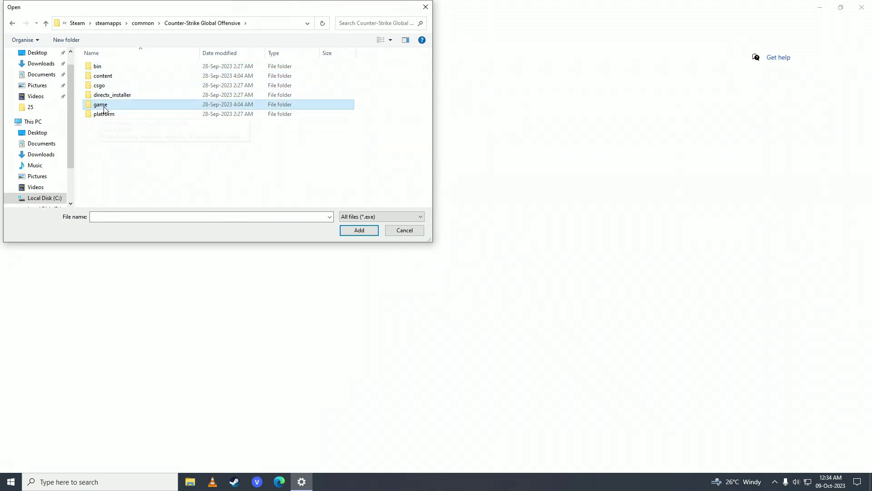
{"action": "double_click", "coordinate": [110, 106]}
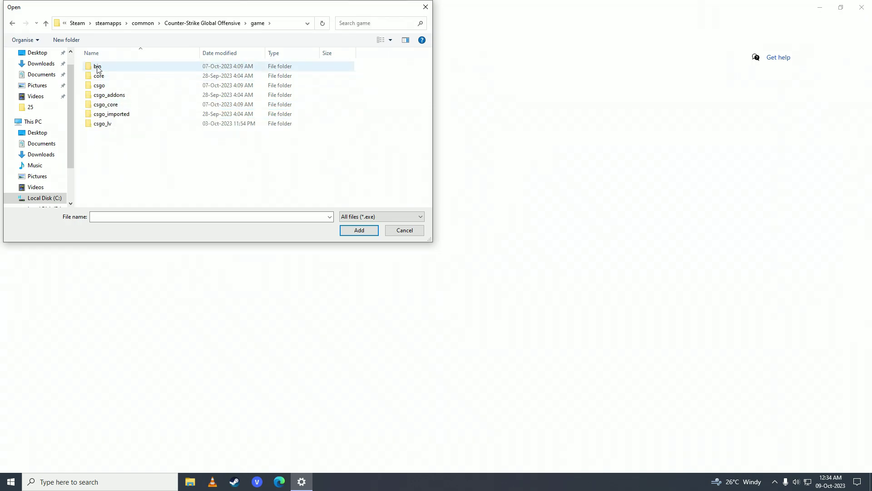
{"action": "double_click", "coordinate": [101, 67]}
{"action": "double_click", "coordinate": [104, 67]}
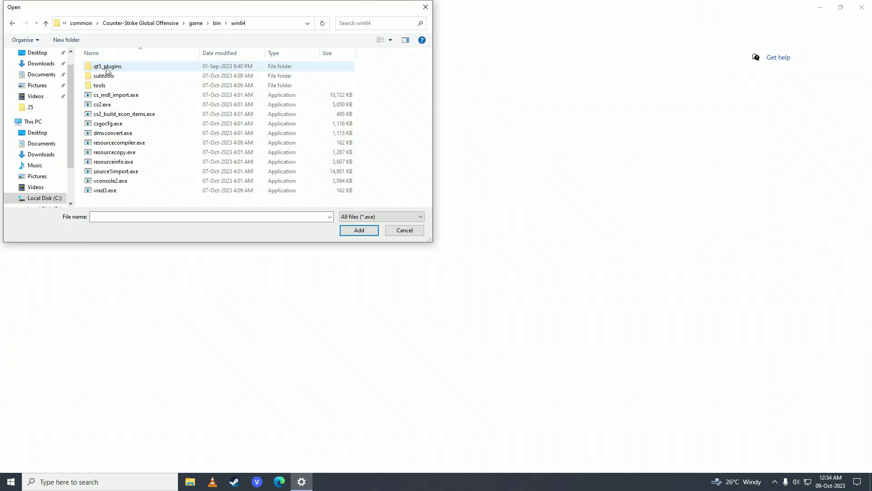
{"action": "left_click", "coordinate": [107, 105]}
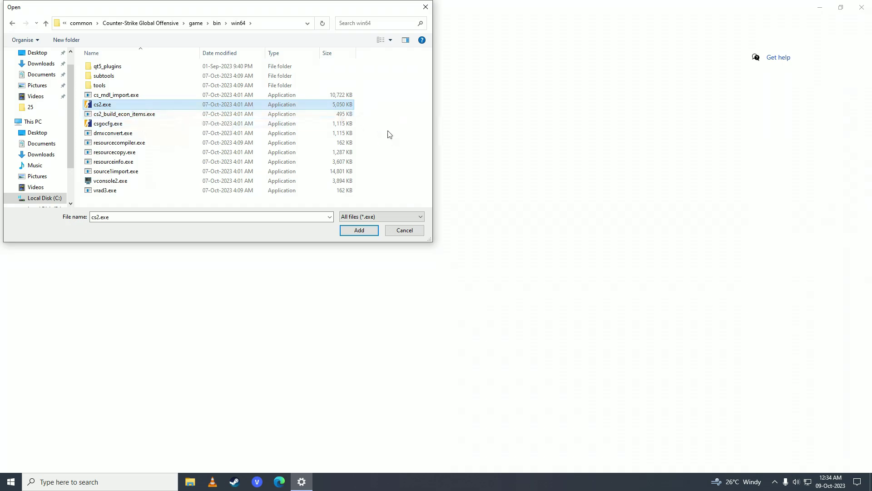
{"action": "left_click", "coordinate": [377, 229]}
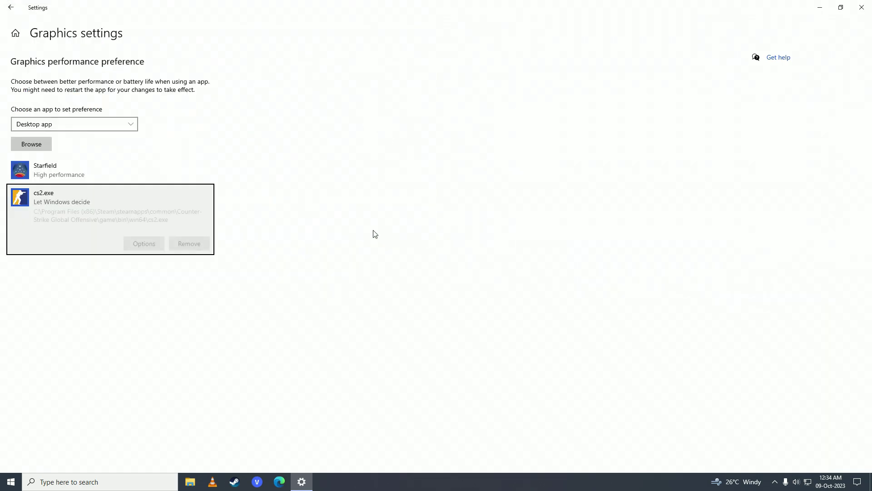
Set the graphics preference of cs2.exe to High performance, save it, and return to the desktop.
{"action": "left_click", "coordinate": [141, 245]}
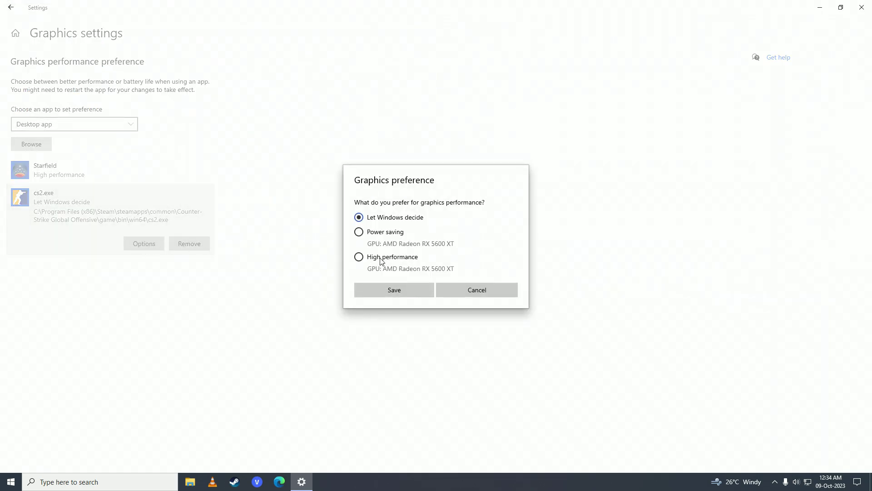
{"action": "left_click", "coordinate": [410, 259]}
{"action": "left_click", "coordinate": [402, 288]}
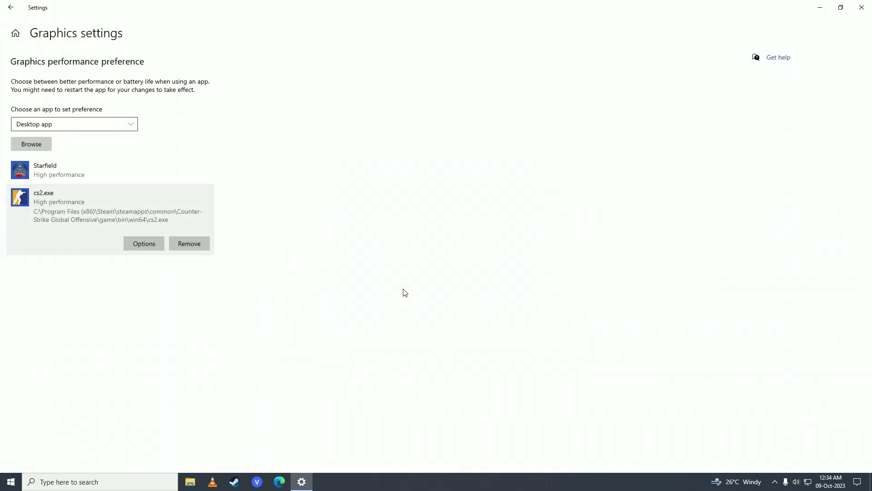
{"action": "key", "text": "super+d"}
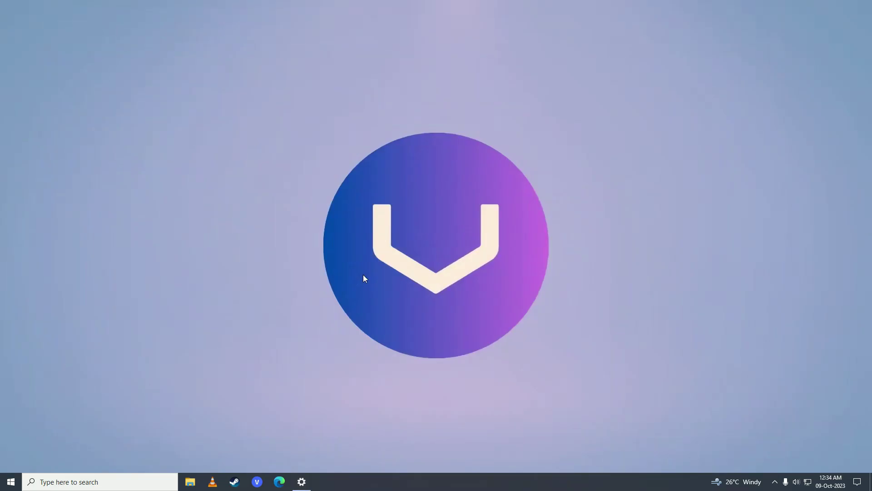